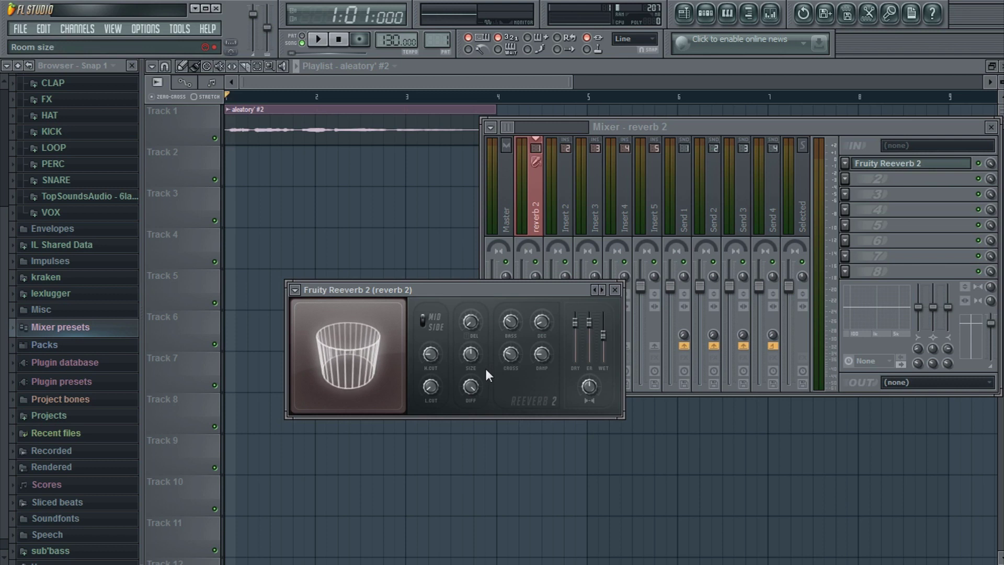
# Step: Load the Default preset in the Fruity Reeverb 2 effect on the reverb 2 mixer track
pyautogui.click(991, 127)
pyautogui.click(770, 14)
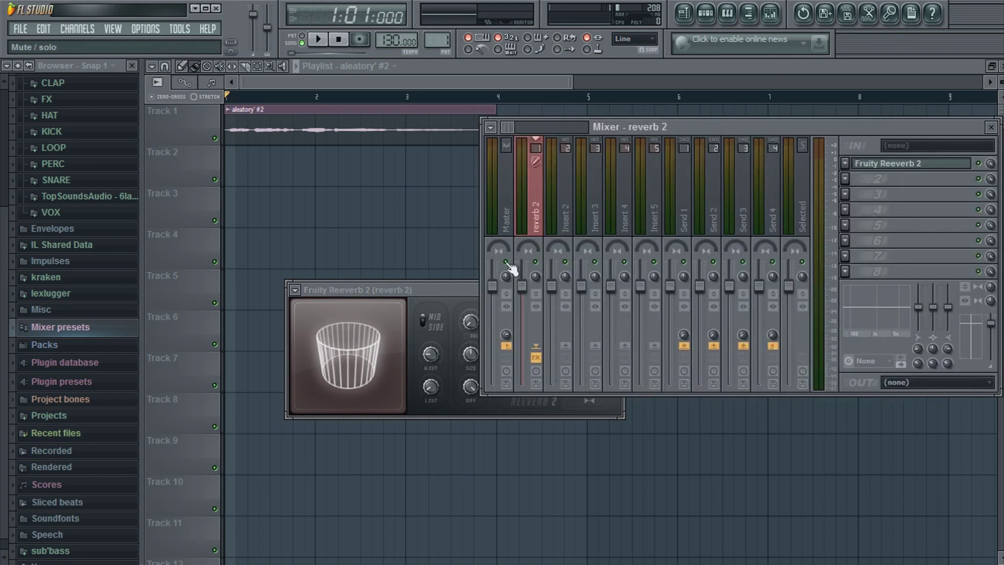
pyautogui.click(454, 288)
pyautogui.rightClick(601, 289)
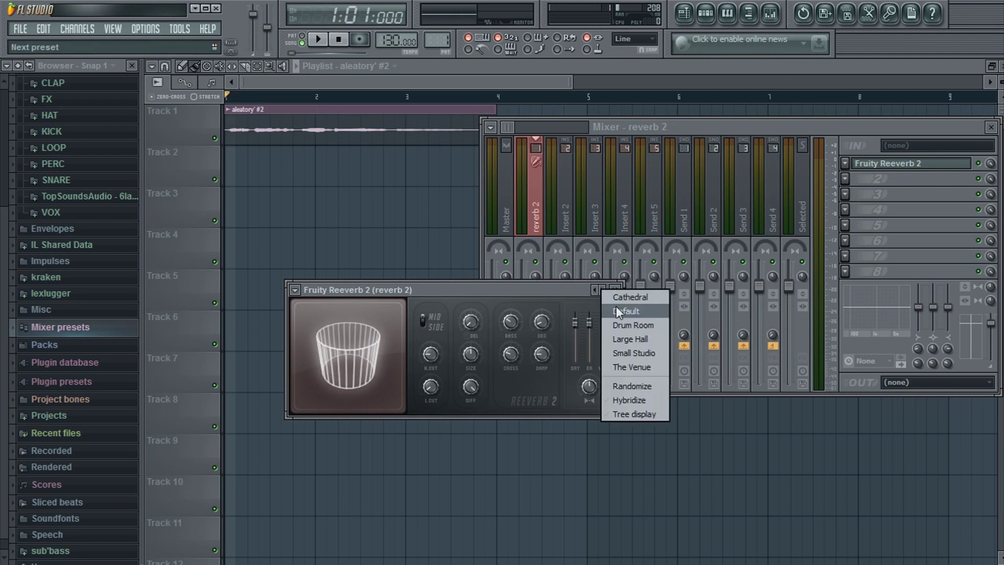
pyautogui.click(617, 311)
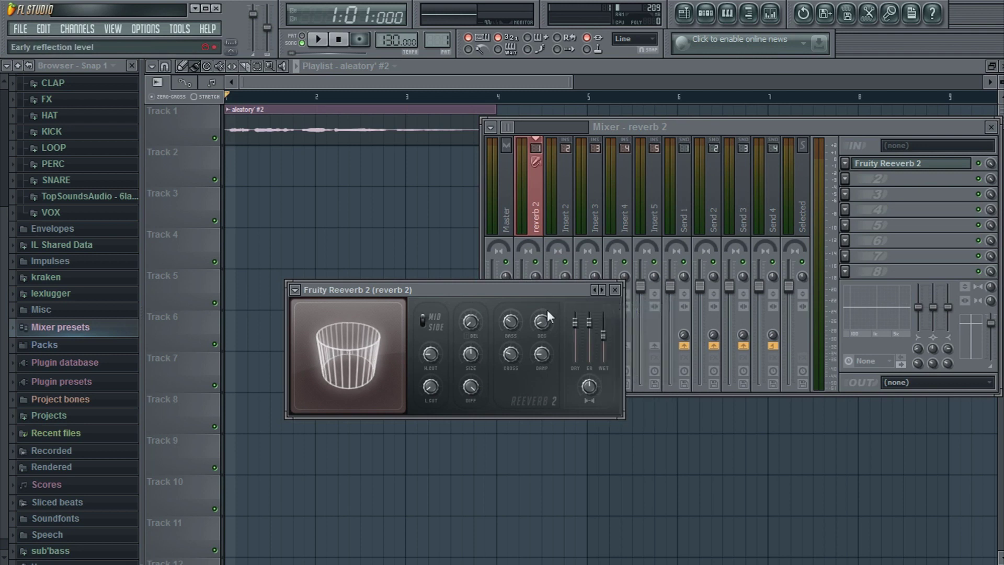
# Step: Bypass Fruity Reeverb 2 temporarily to hear the clip dry, and re-enable the effect
pyautogui.click(982, 167)
pyautogui.click(452, 290)
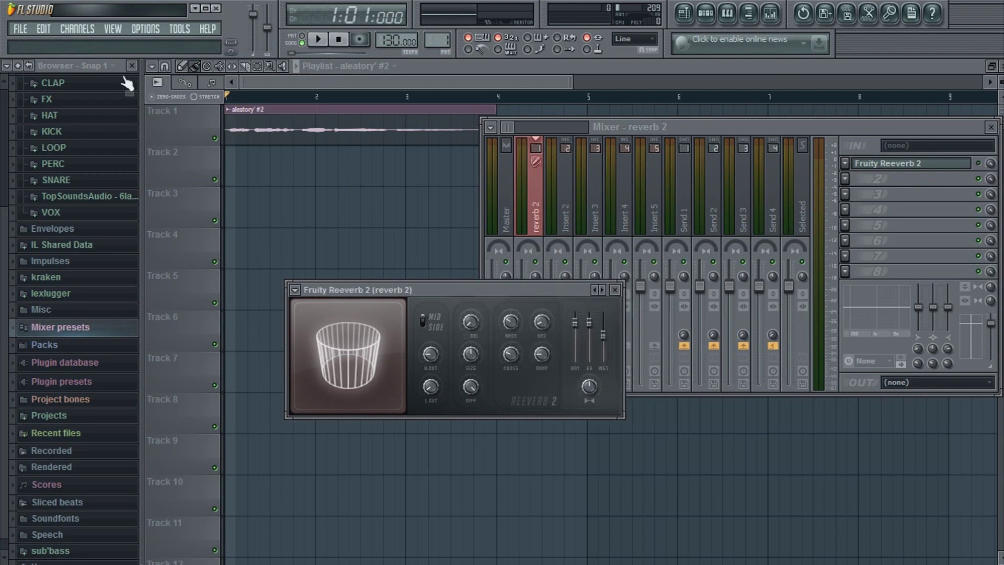
pyautogui.press('space')
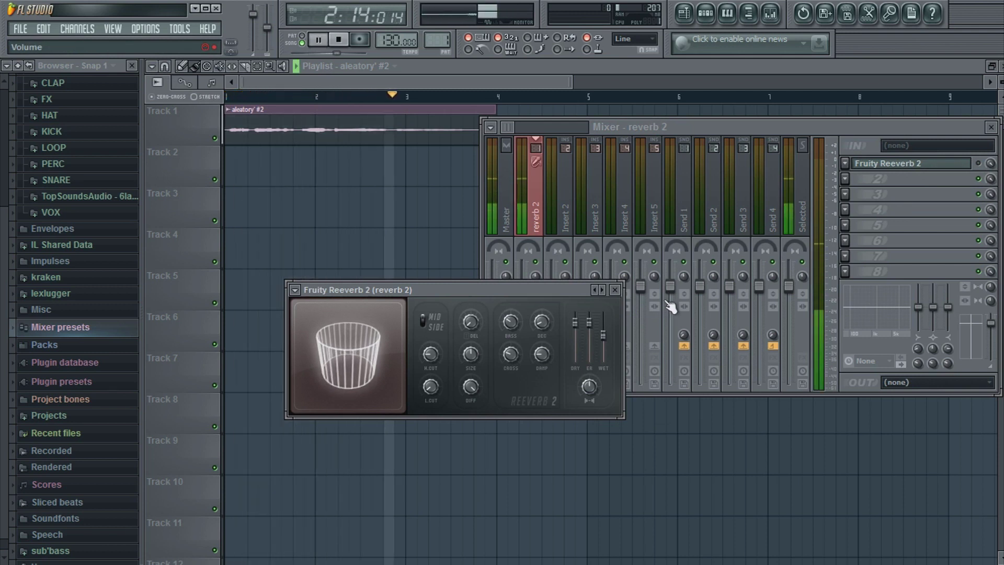
pyautogui.press('space')
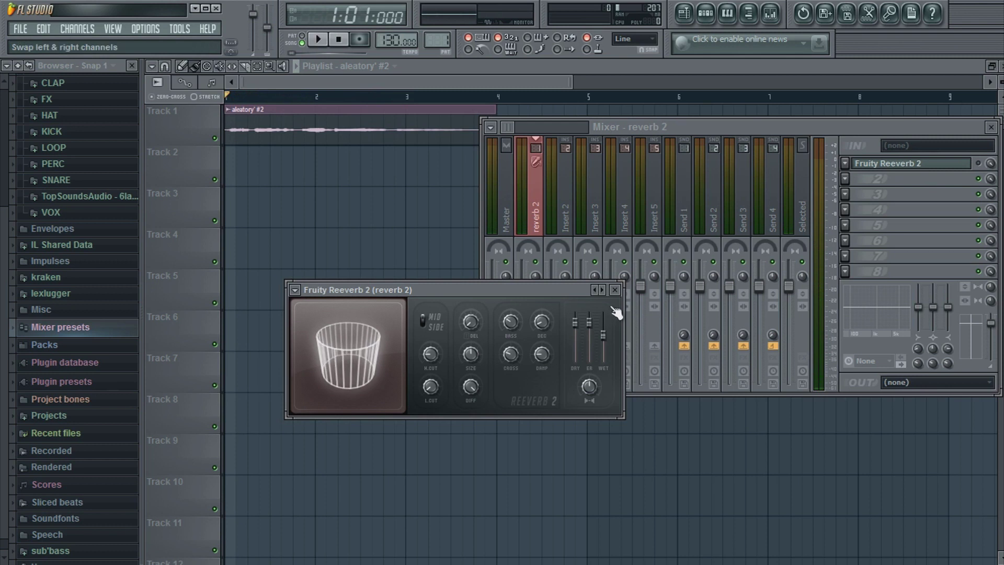
pyautogui.click(518, 269)
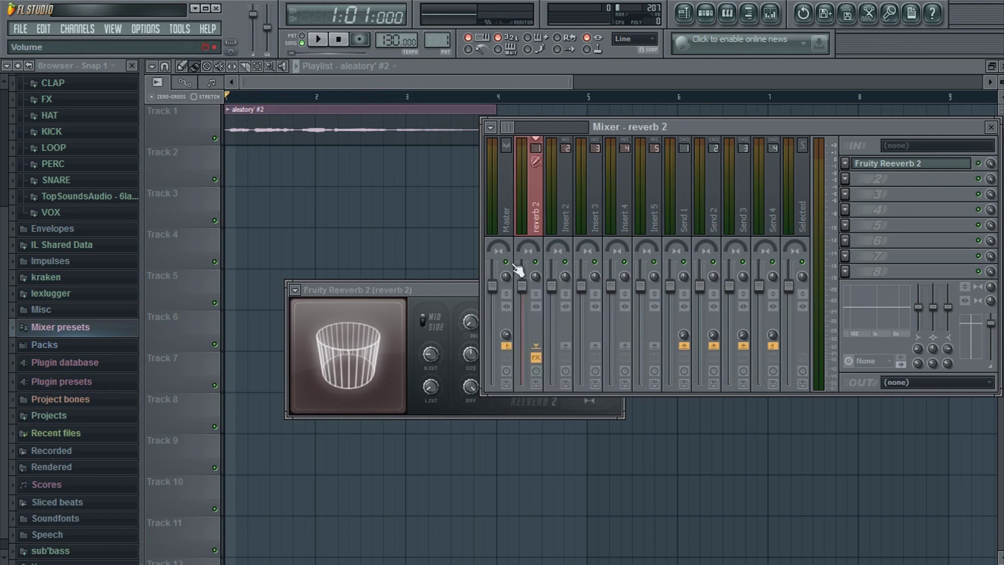
# Step: Close the mixer and move the Fruity Reeverb 2 window over the middle of the playlist
pyautogui.click(448, 288)
pyautogui.click(990, 127)
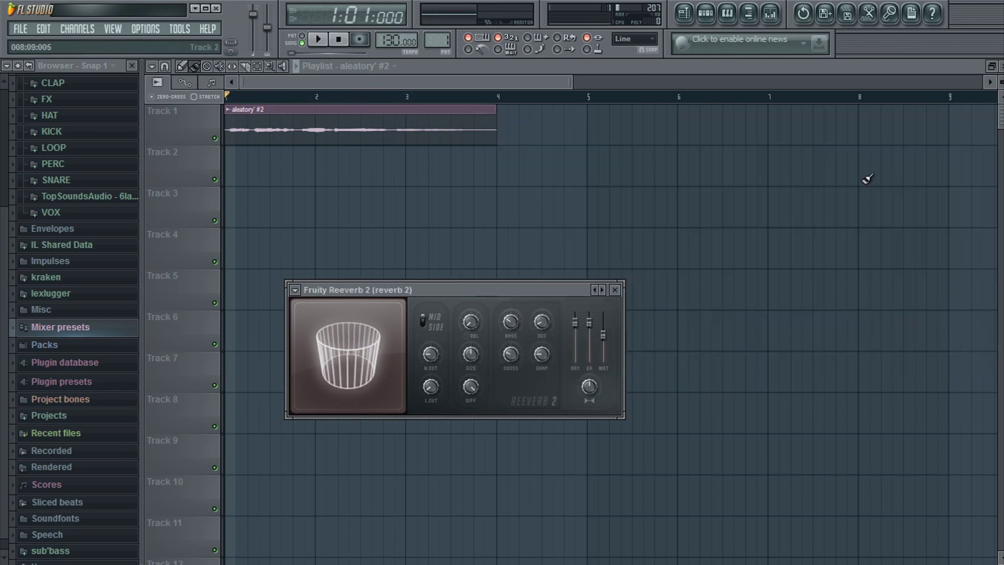
pyautogui.moveTo(497, 289); pyautogui.dragTo(604, 229)
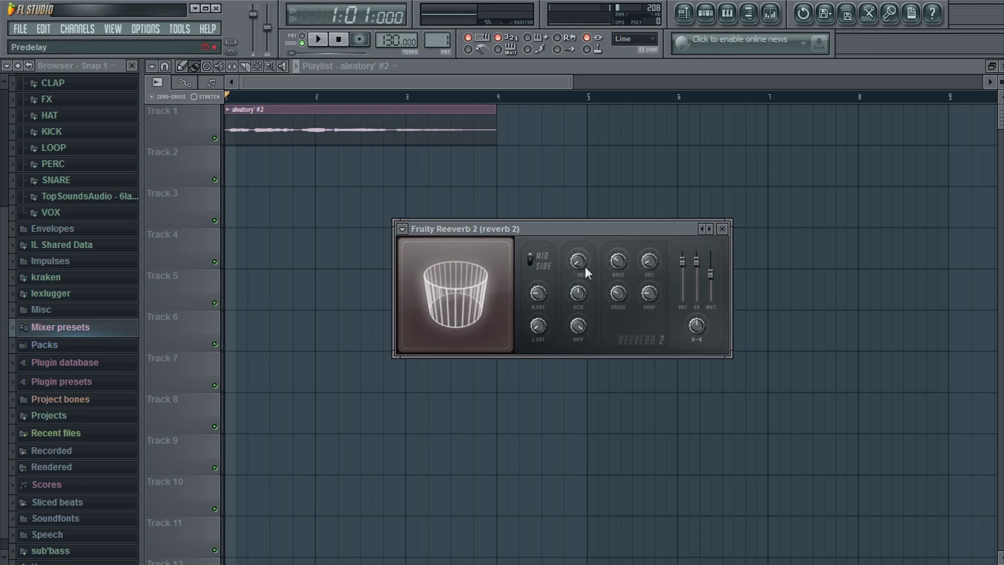
# Step: Compare the clip's playback with the predelay at its minimum and raised to about 505 ms, and return it to minimum
pyautogui.moveTo(581, 259); pyautogui.dragTo(581, 246)
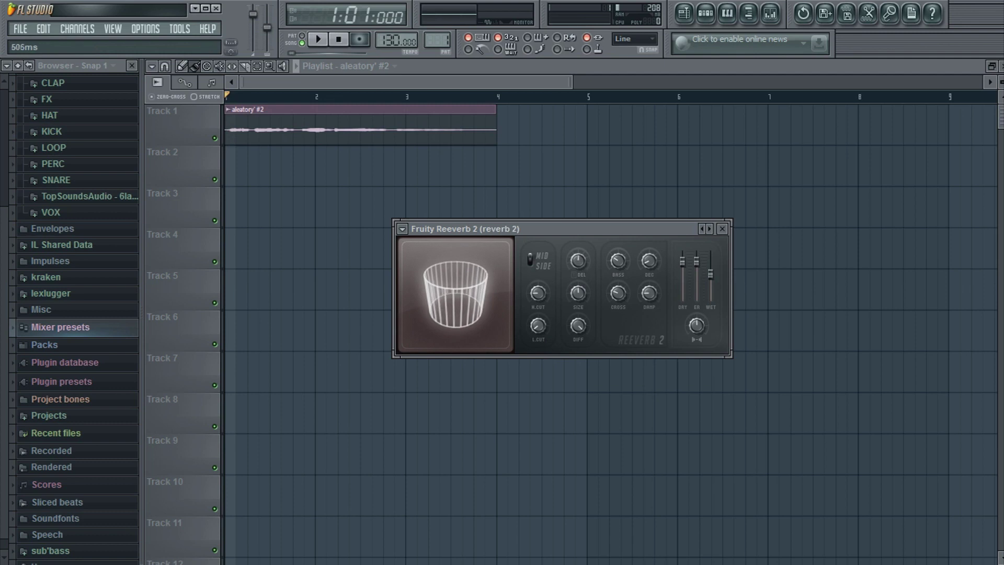
pyautogui.press('space')
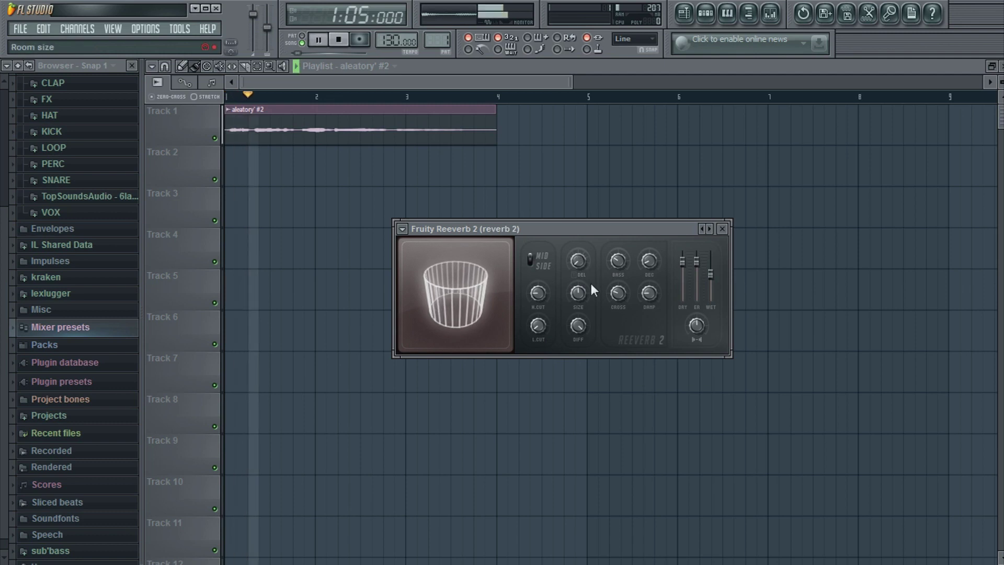
pyautogui.press('space')
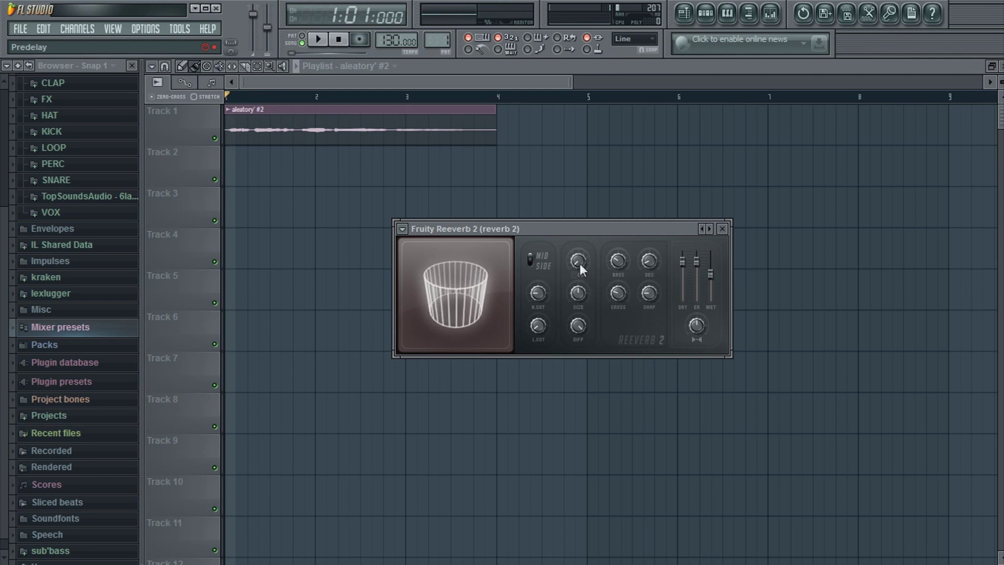
pyautogui.click(578, 261)
pyautogui.press('space')
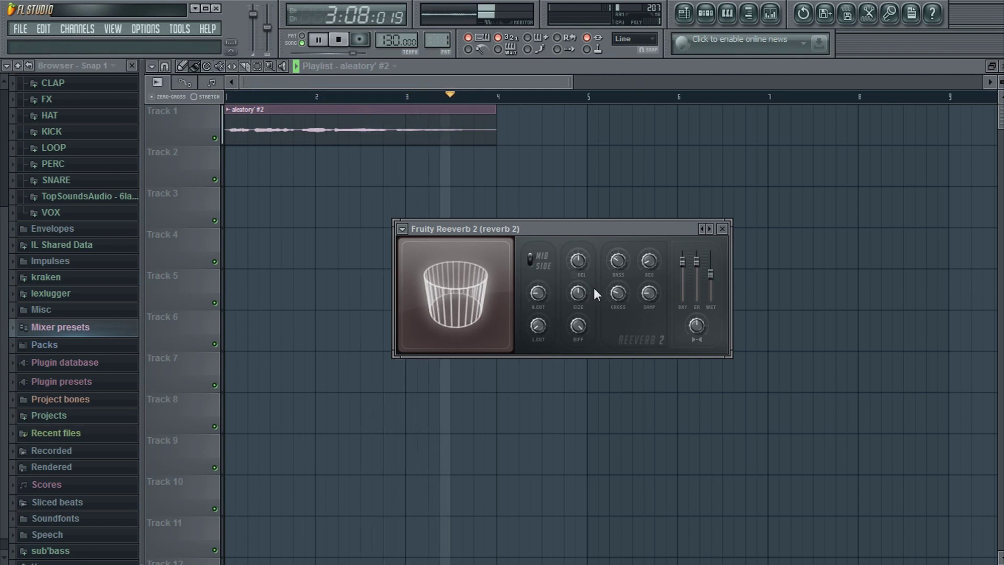
pyautogui.press('space')
pyautogui.click(578, 261)
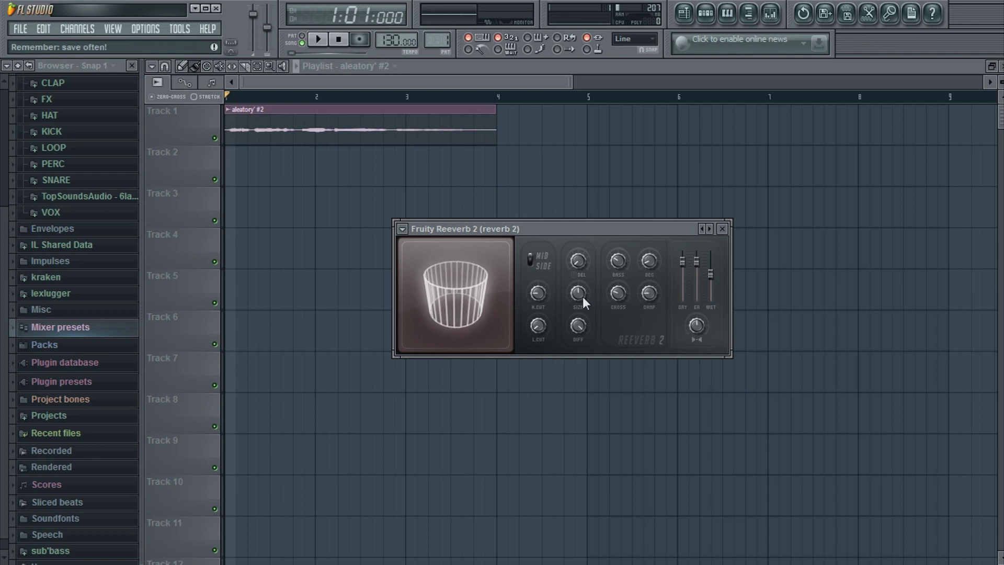
# Step: Compare the clip's playback with the reverb's room size at its minimum and at its maximum
pyautogui.moveTo(583, 297); pyautogui.dragTo(583, 314)
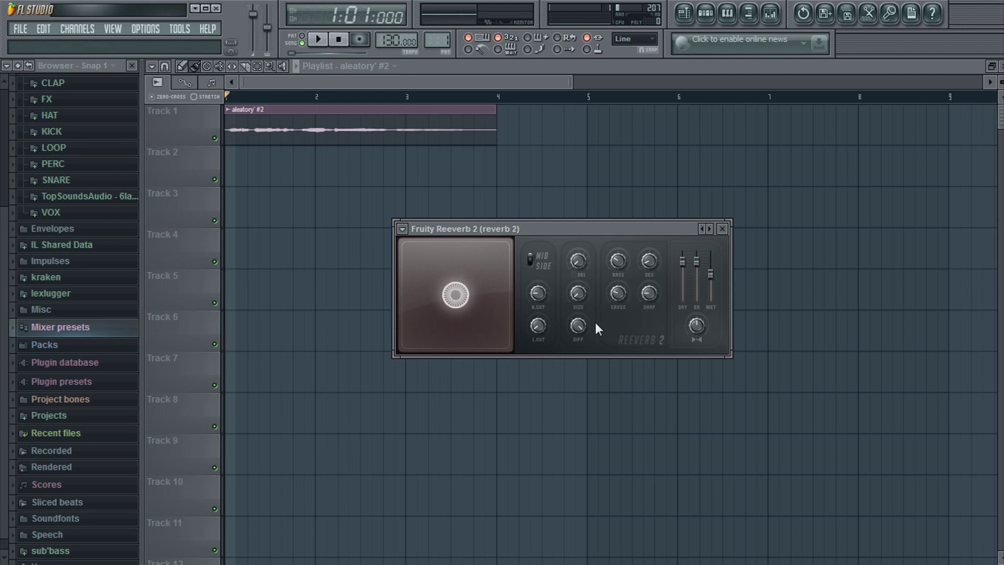
pyautogui.press('space')
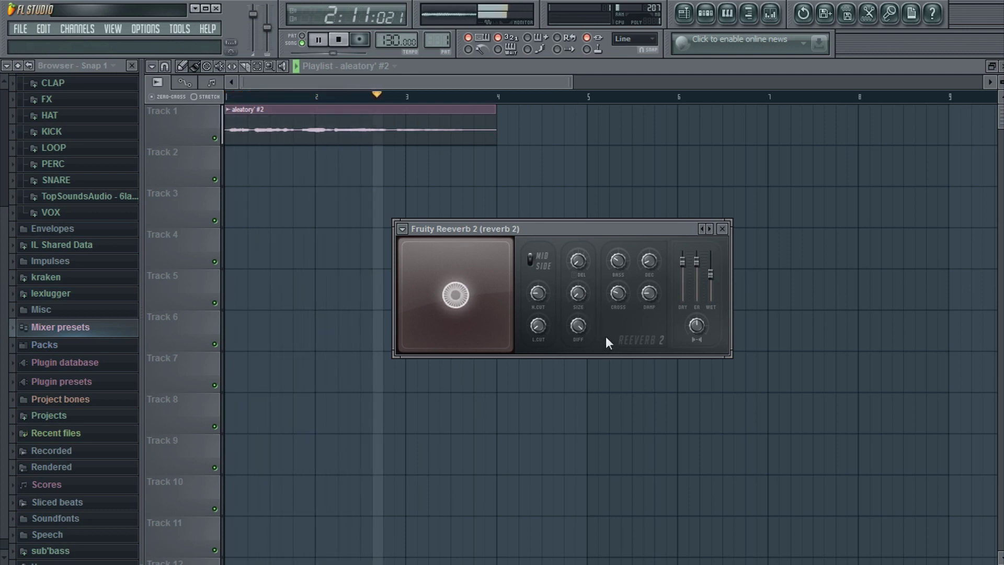
pyautogui.press('space')
pyautogui.moveTo(579, 296); pyautogui.dragTo(579, 296)
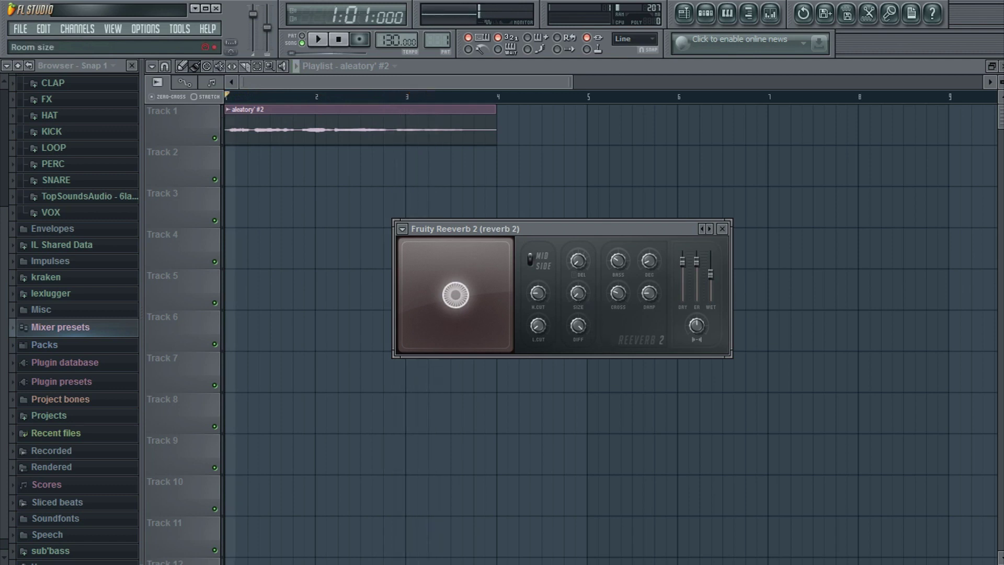
pyautogui.press('space')
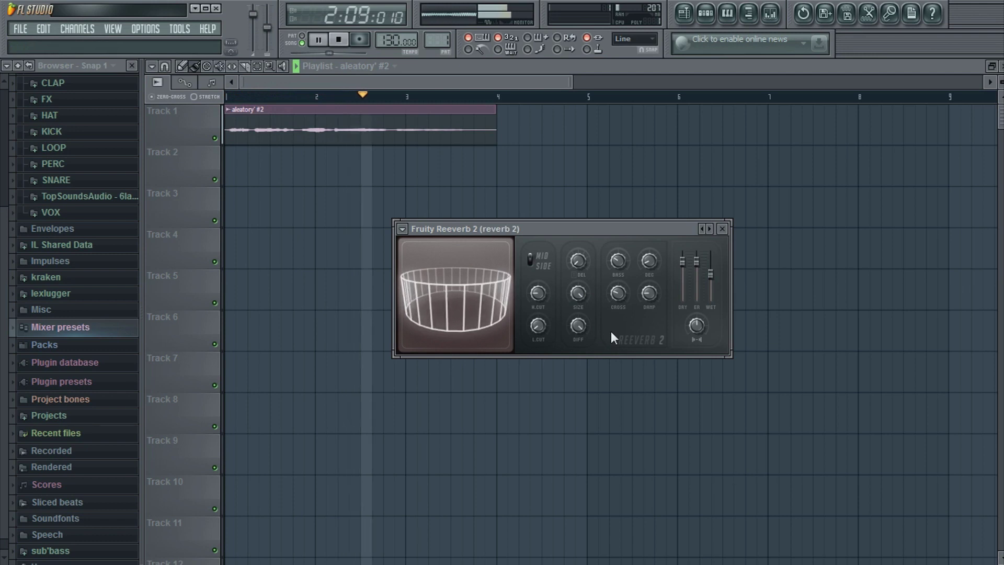
pyautogui.press('space')
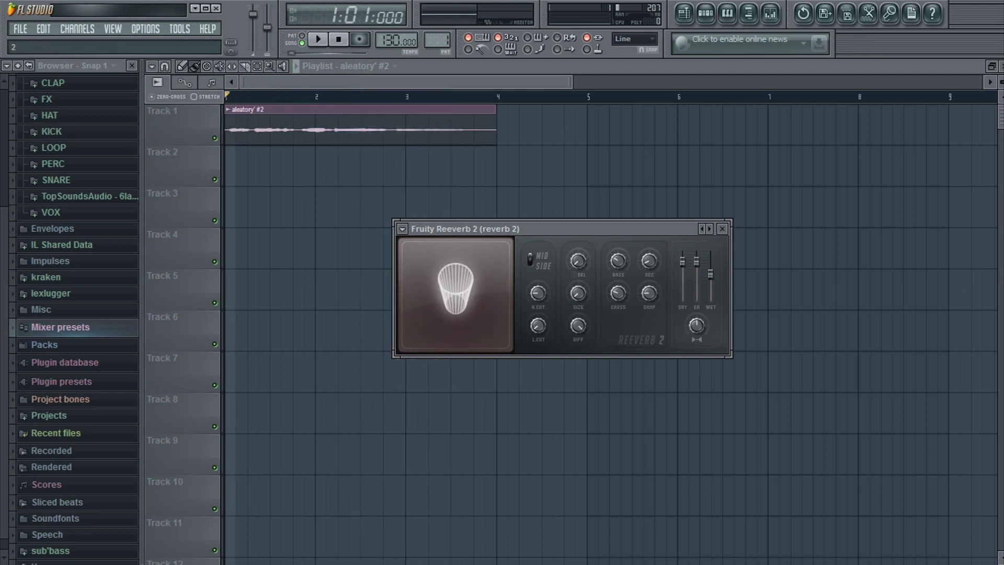
# Step: Reduce the reverb's room size to a fairly small room and look through its preset list
pyautogui.moveTo(577, 293); pyautogui.dragTo(578, 274)
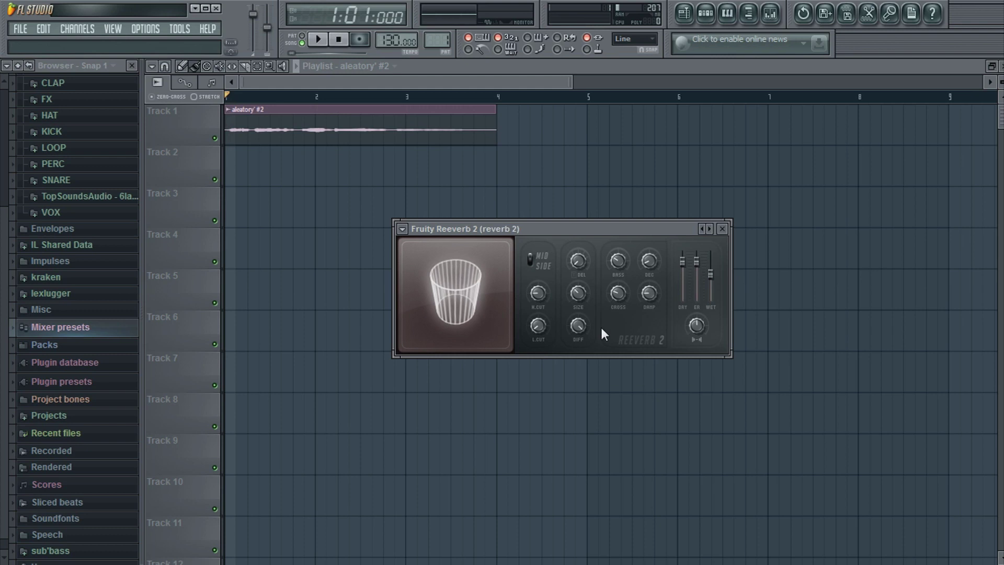
pyautogui.rightClick(710, 230)
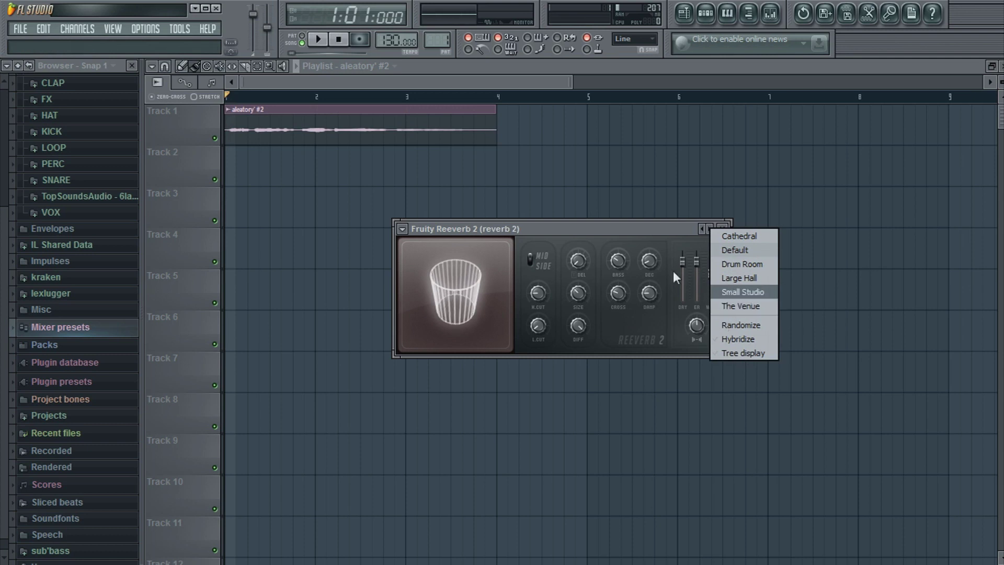
pyautogui.click(585, 266)
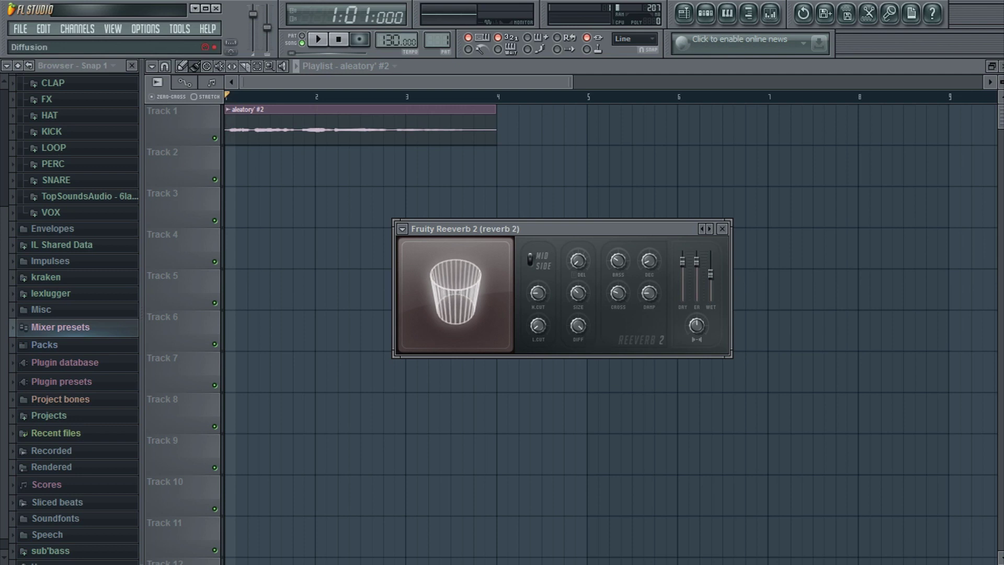
# Step: Compare the clip's playback with the reverb's diffusion at its minimum and at 100
pyautogui.moveTo(552, 228); pyautogui.dragTo(552, 212)
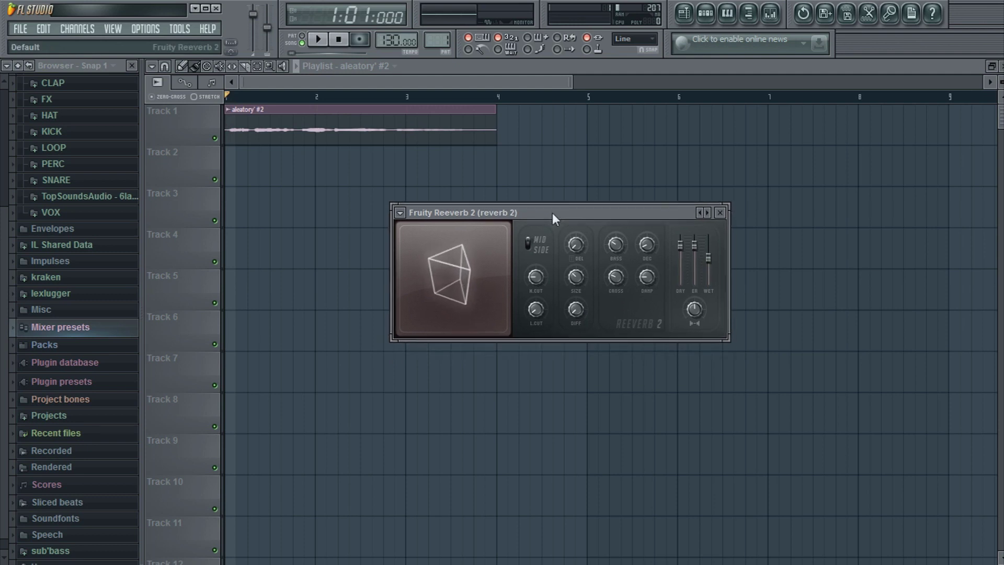
pyautogui.press('space')
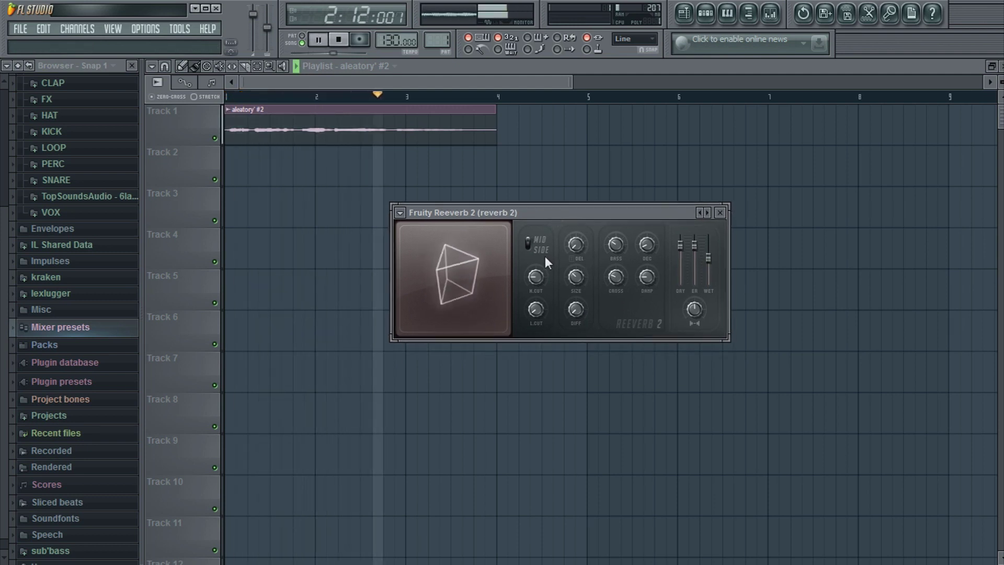
pyautogui.press('space')
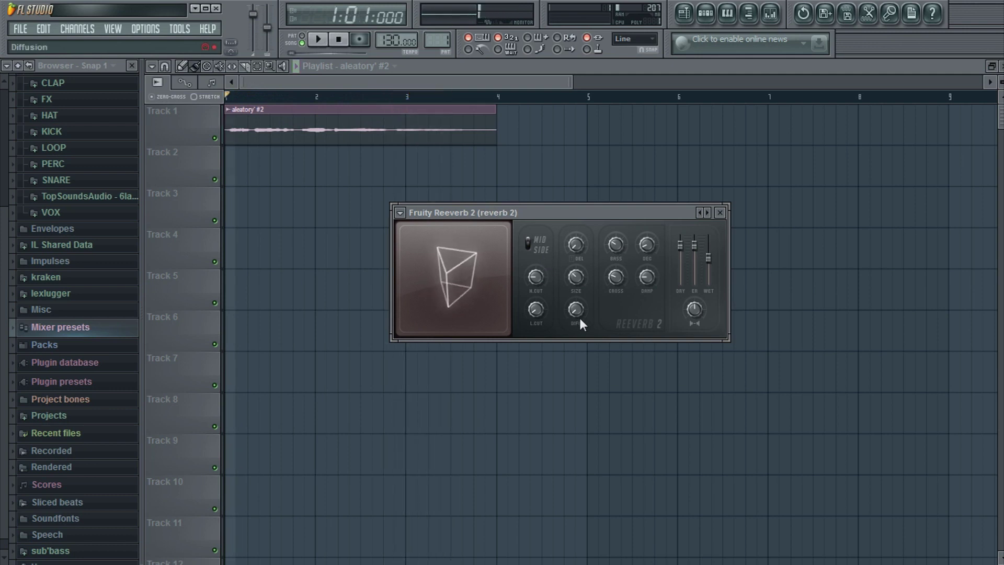
pyautogui.press('space')
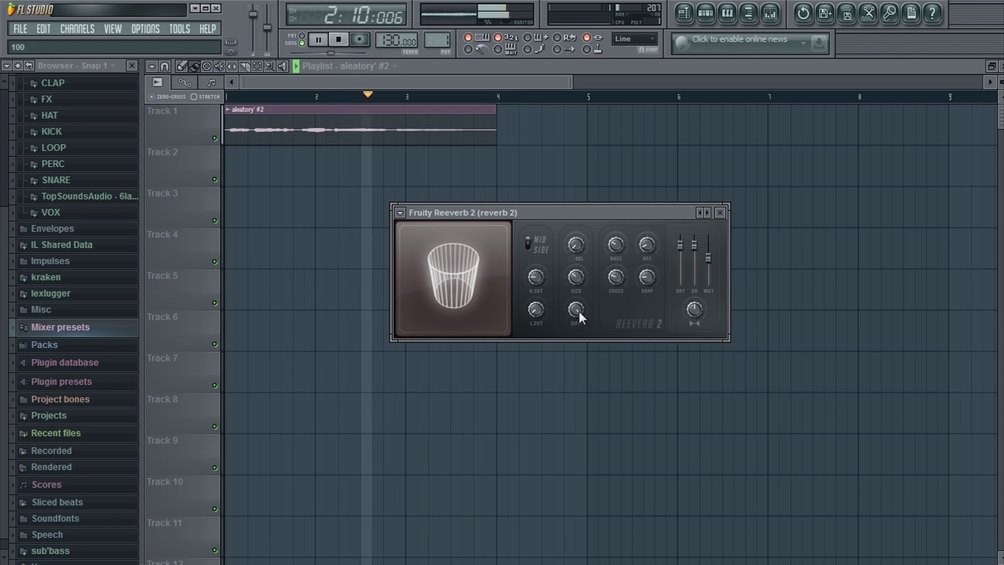
pyautogui.press('space')
# Step: Set the diffusion to 49, lower it further, and play the clip at each setting
pyautogui.moveTo(585, 313)
pyautogui.mouseDown()
pyautogui.moveTo(585, 351)
pyautogui.moveTo(581, 306)
pyautogui.mouseUp()
pyautogui.press('space')
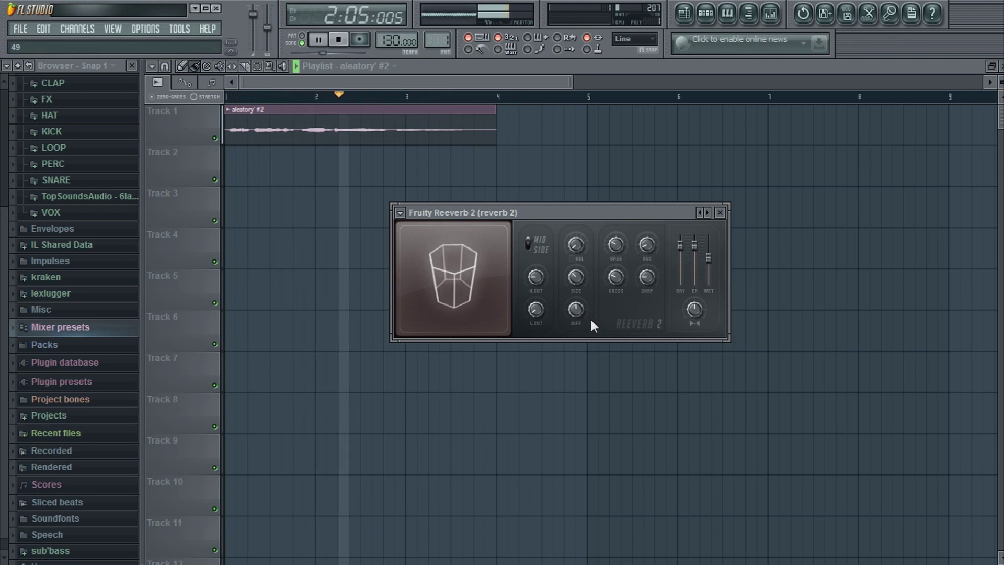
pyautogui.press('space')
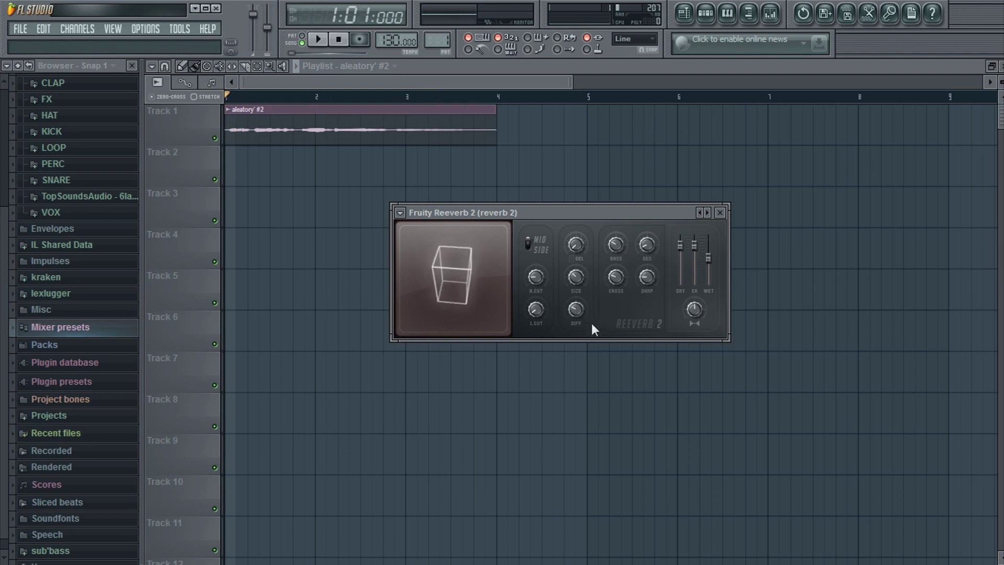
pyautogui.press('space')
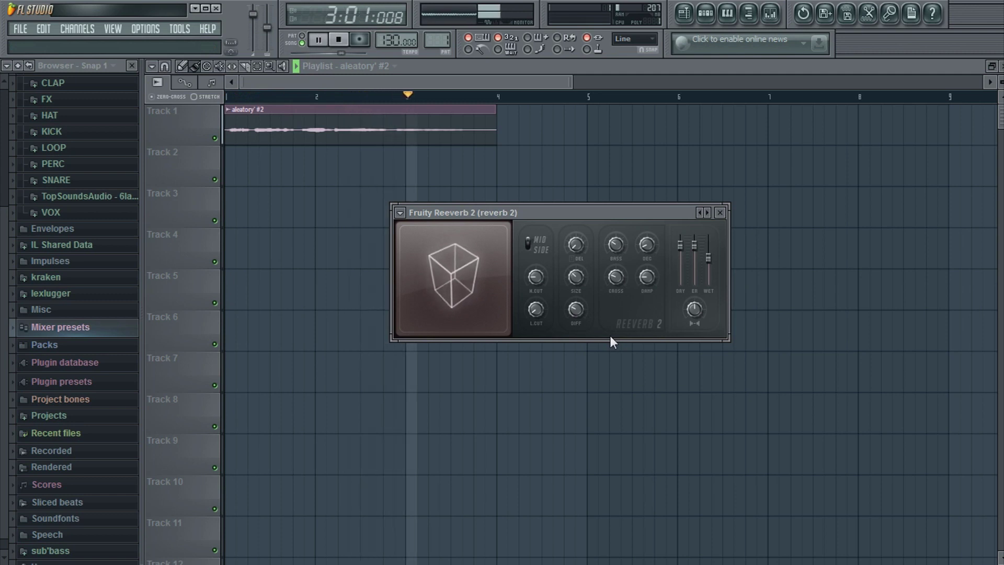
pyautogui.press('space')
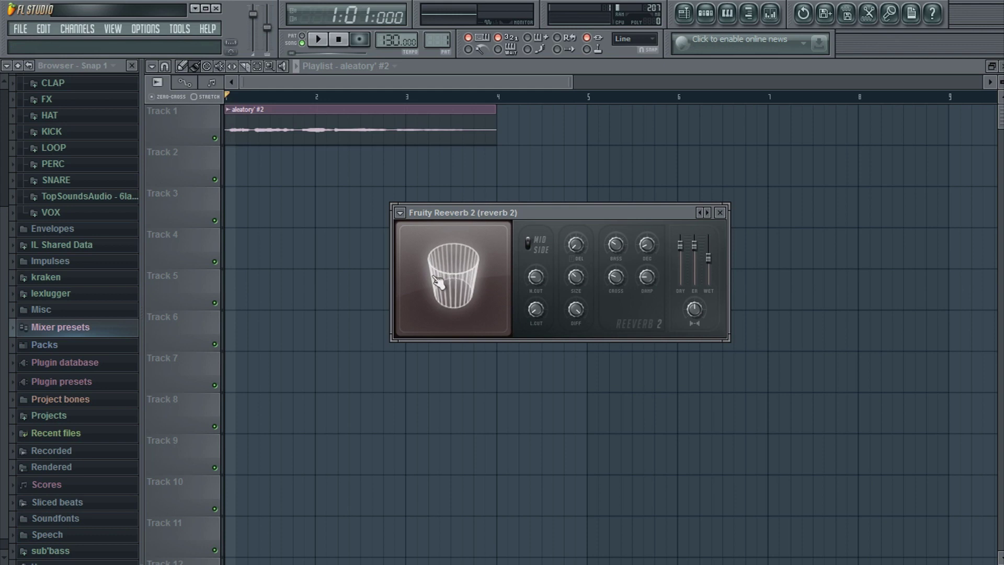
# Step: Compare the clip's playback with the bass multiplier at its maximum and lowered to 20%
pyautogui.click(619, 242)
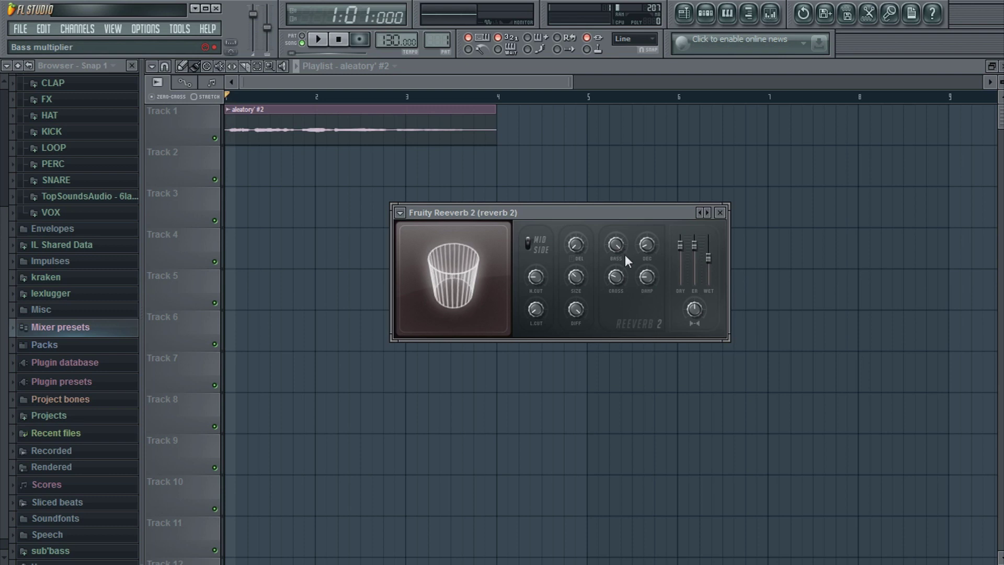
pyautogui.press('space')
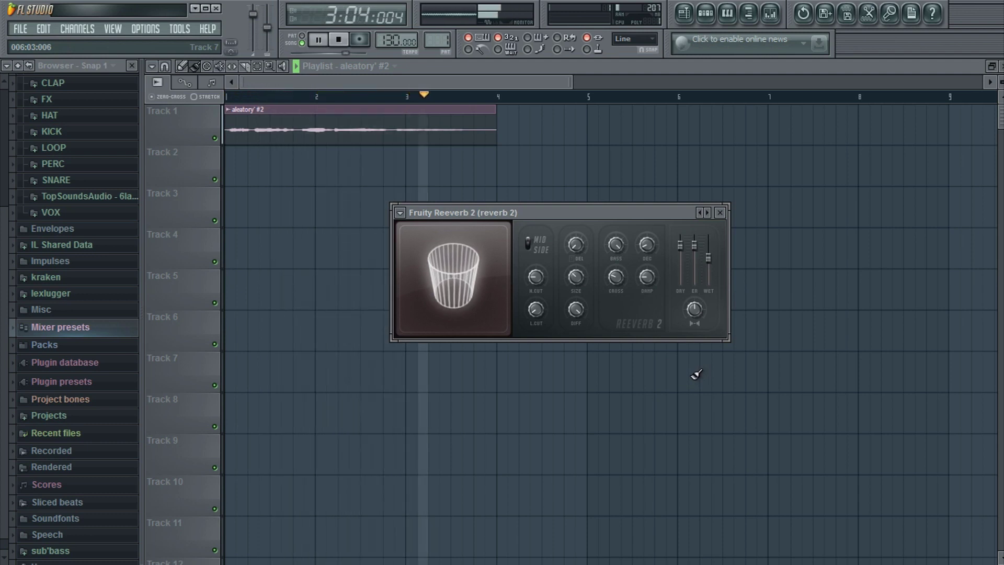
pyautogui.press('space')
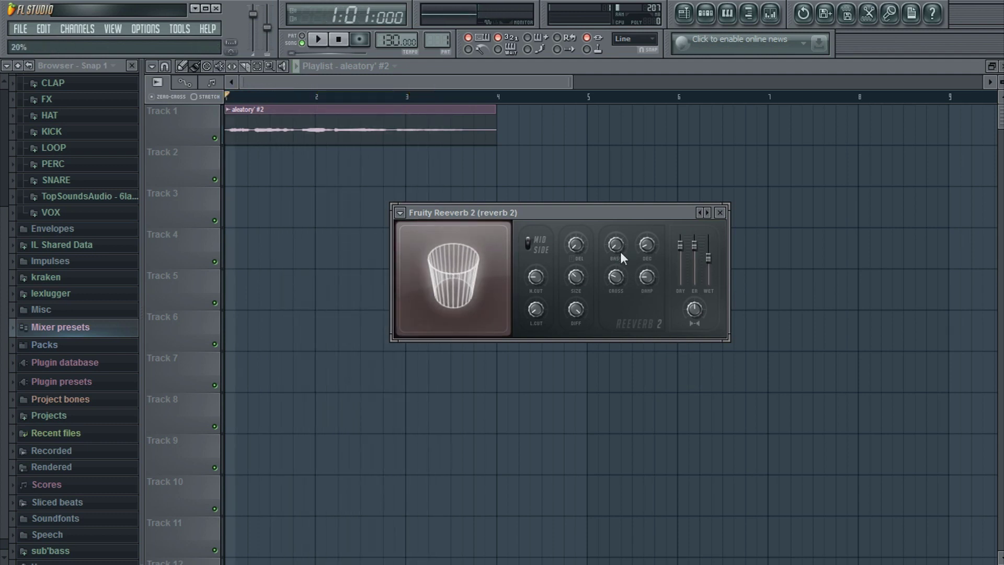
pyautogui.press('space')
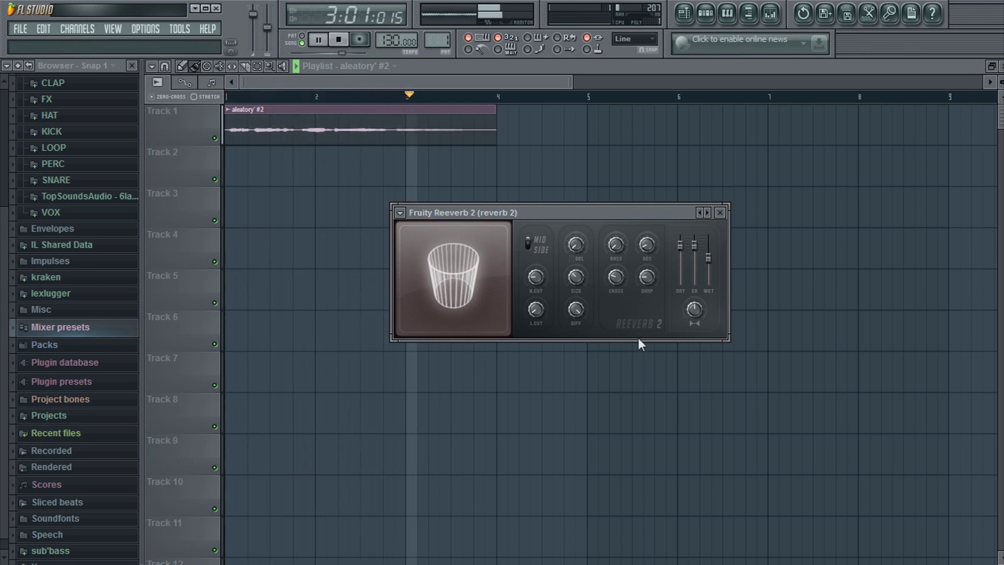
pyautogui.press('space')
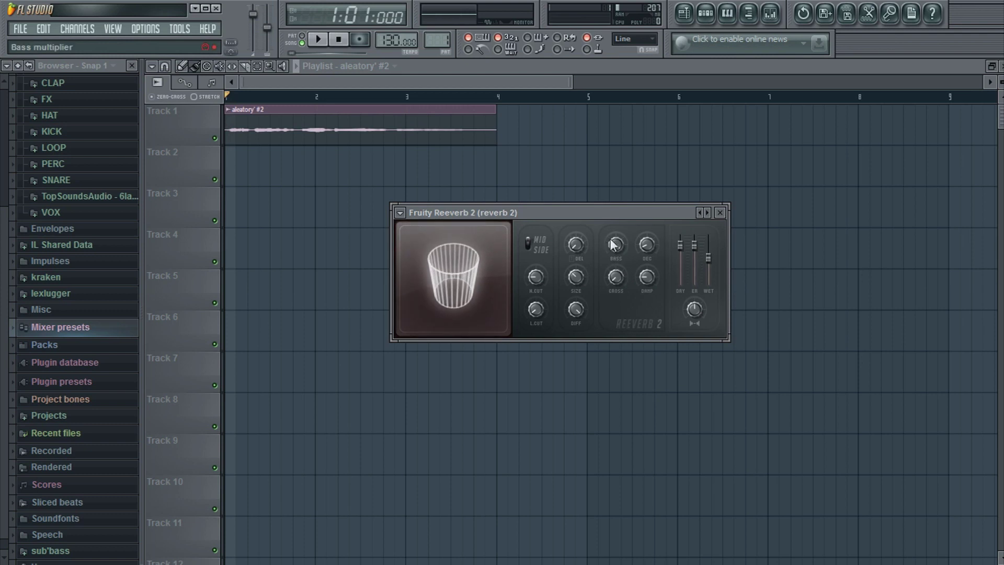
# Step: Raise the reverb's crossover frequency to 2000 Hz and play the clip to hear it
pyautogui.click(616, 279)
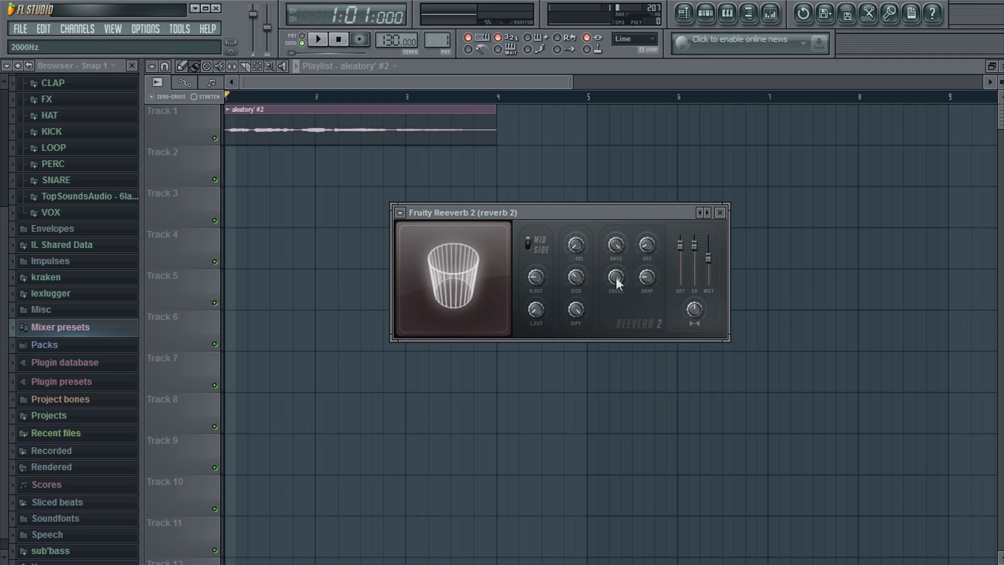
pyautogui.press('space')
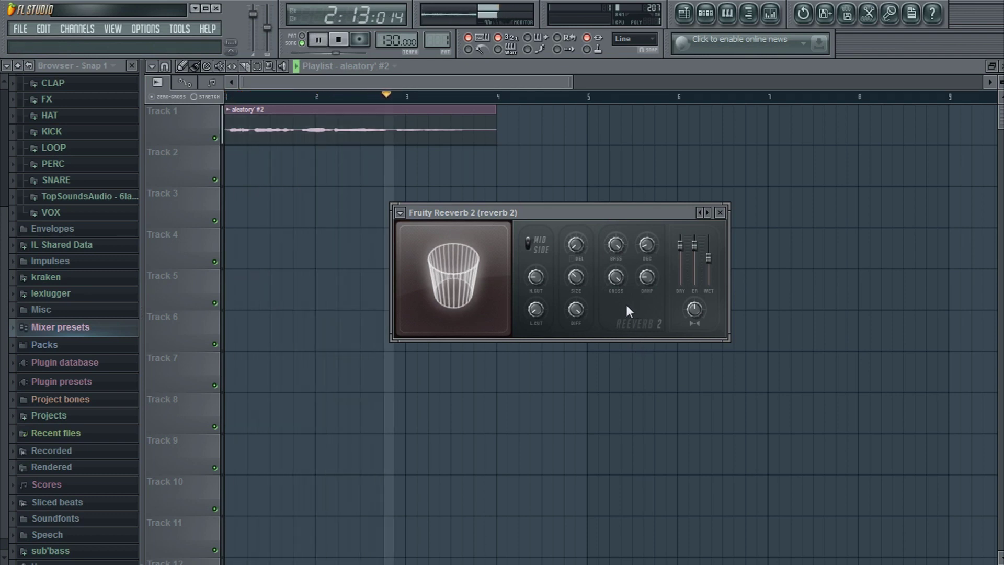
pyautogui.press('space')
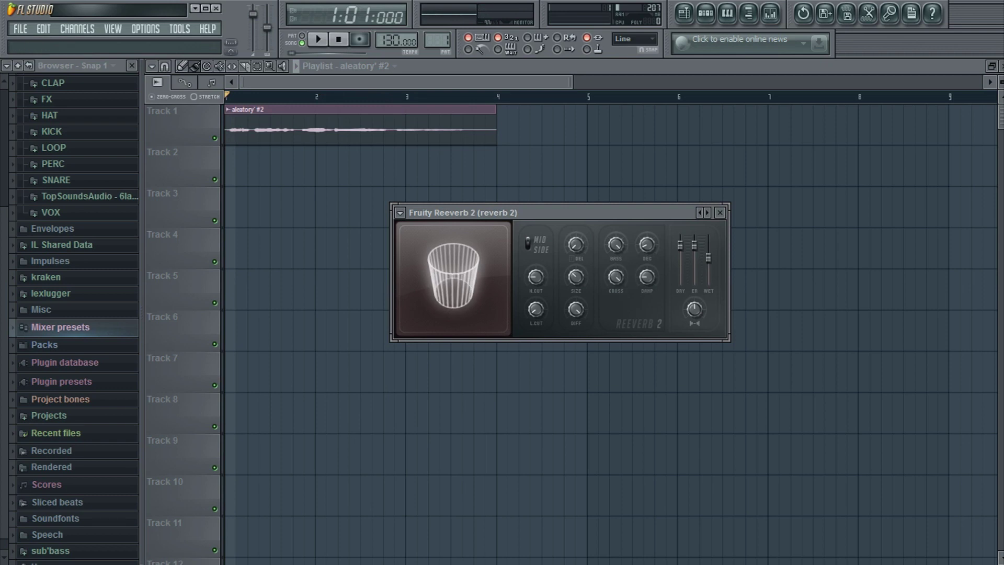
# Step: Reset the reverb's crossover frequency and bass multiplier to their default values
pyautogui.rightClick(619, 272)
pyautogui.click(626, 285)
pyautogui.rightClick(623, 253)
pyautogui.click(627, 257)
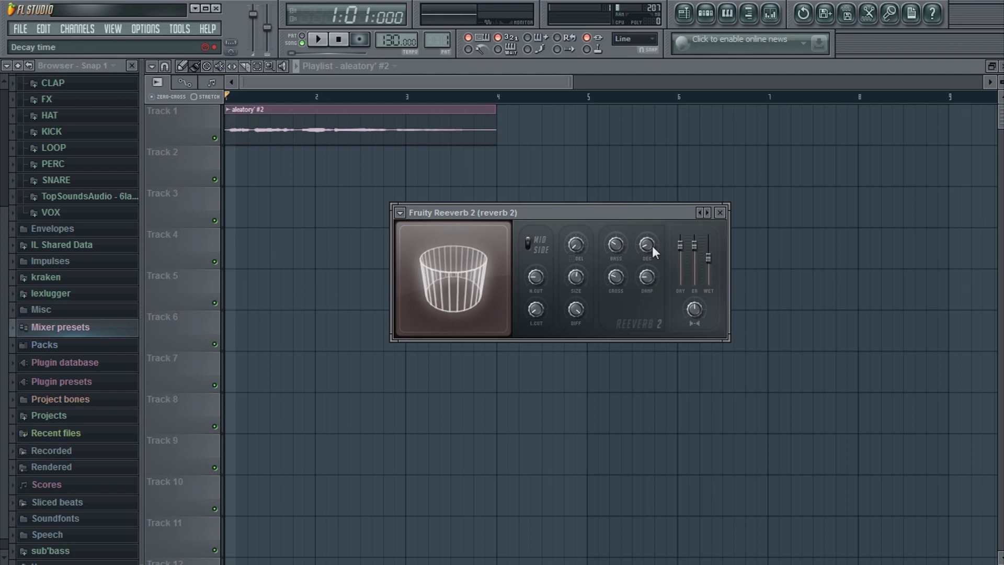
# Step: Enlarge the reverb's room size, raise the decay time to about the middle of its range, and play the clip
pyautogui.moveTo(648, 244); pyautogui.dragTo(642, 264)
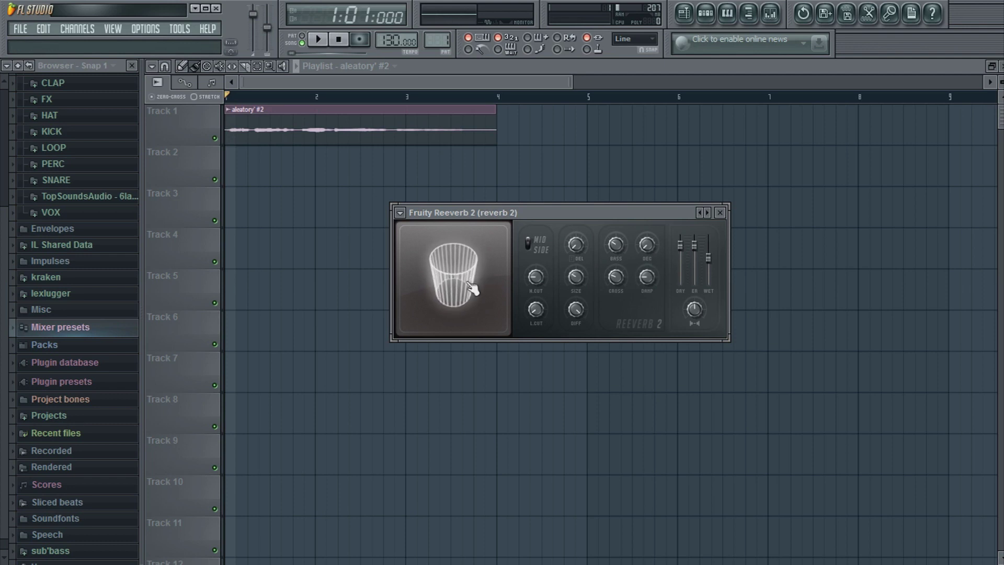
pyautogui.moveTo(575, 277); pyautogui.dragTo(575, 264)
pyautogui.moveTo(648, 244)
pyautogui.mouseDown()
pyautogui.moveTo(648, 227)
pyautogui.moveTo(651, 245)
pyautogui.mouseUp()
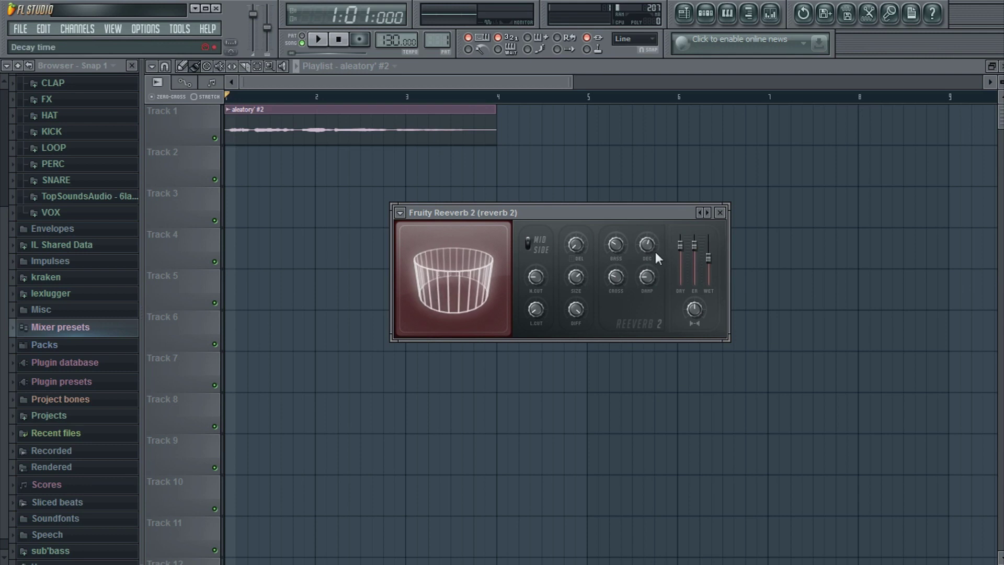
pyautogui.moveTo(653, 240); pyautogui.dragTo(654, 235)
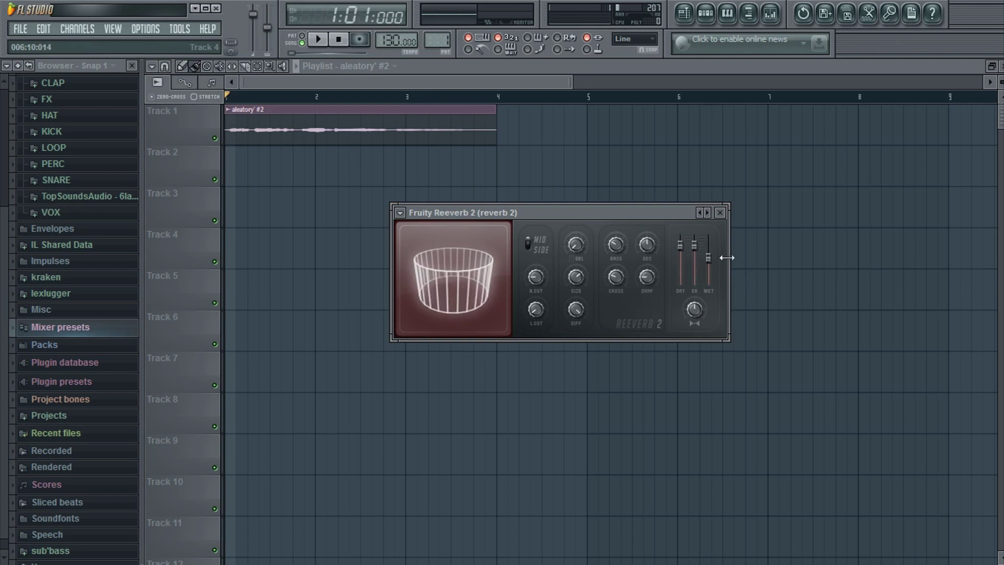
pyautogui.press('space')
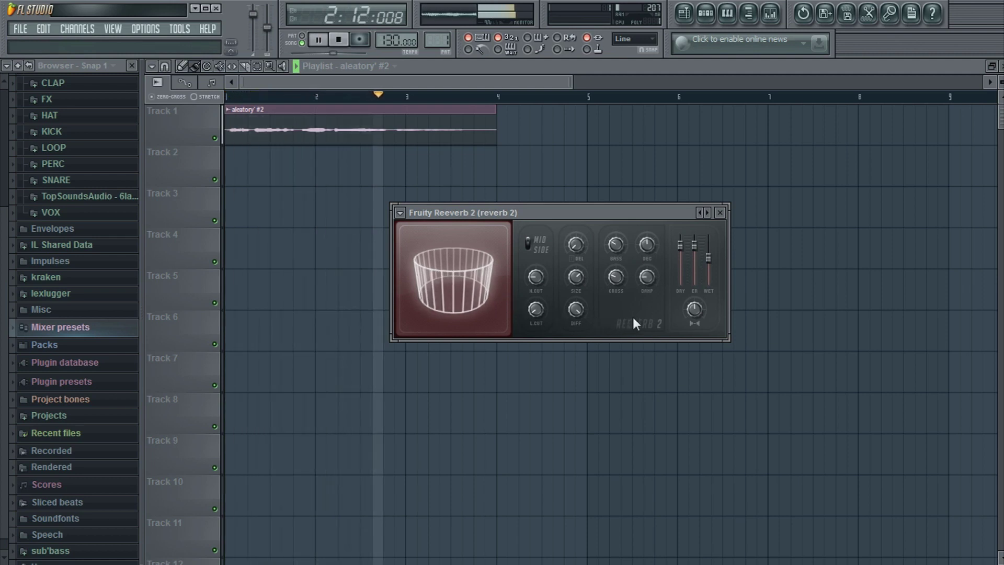
pyautogui.press('space')
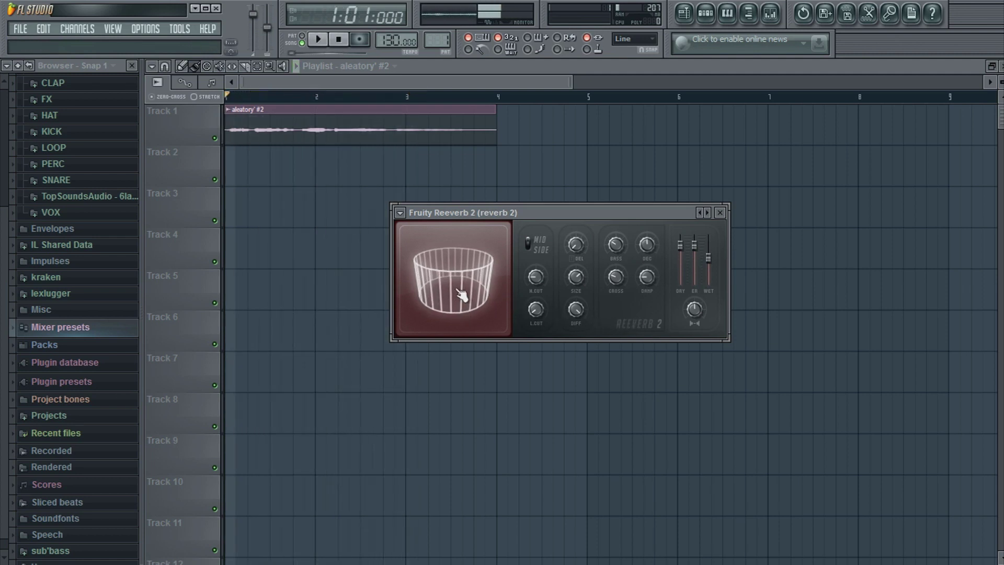
# Step: Compare the clip's playback with the reverb's damping off and at 0.5 kHz
pyautogui.click(647, 277)
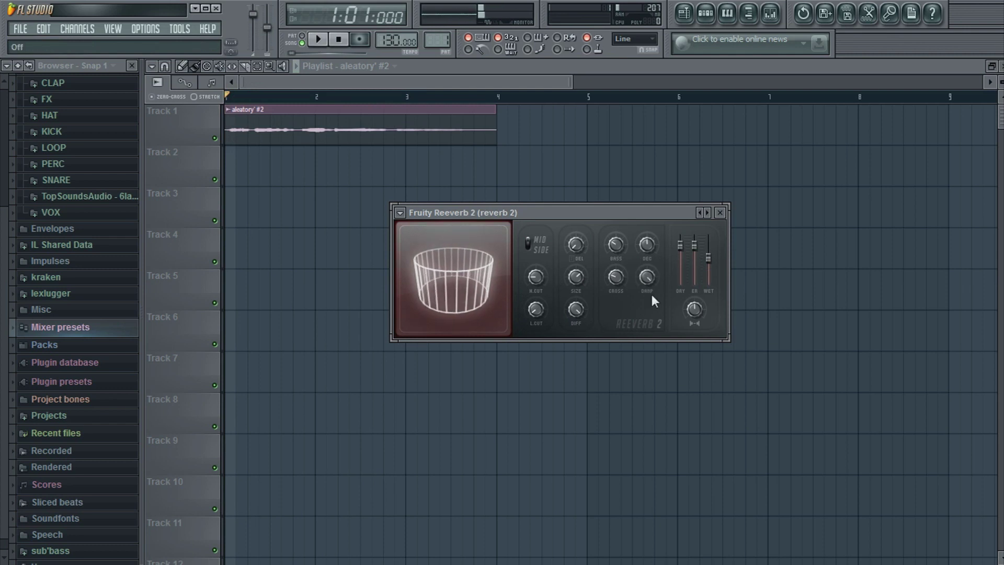
pyautogui.press('space')
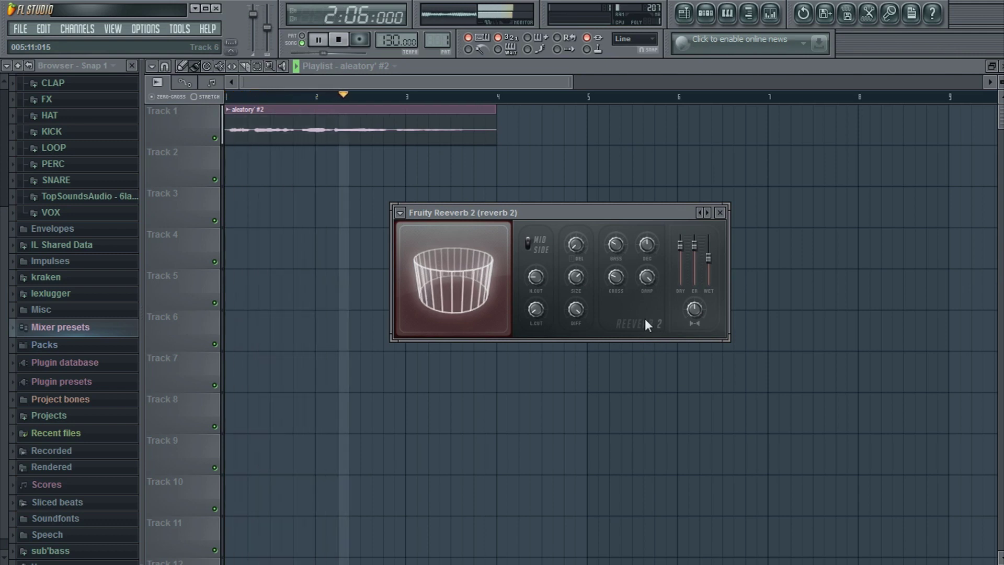
pyautogui.press('space')
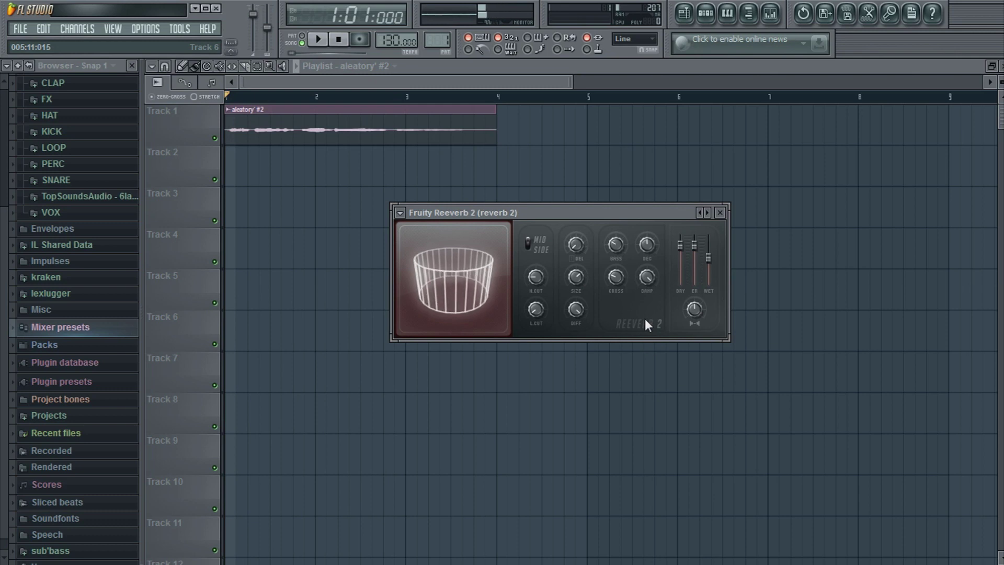
pyautogui.click(647, 275)
pyautogui.moveTo(647, 275); pyautogui.dragTo(647, 285)
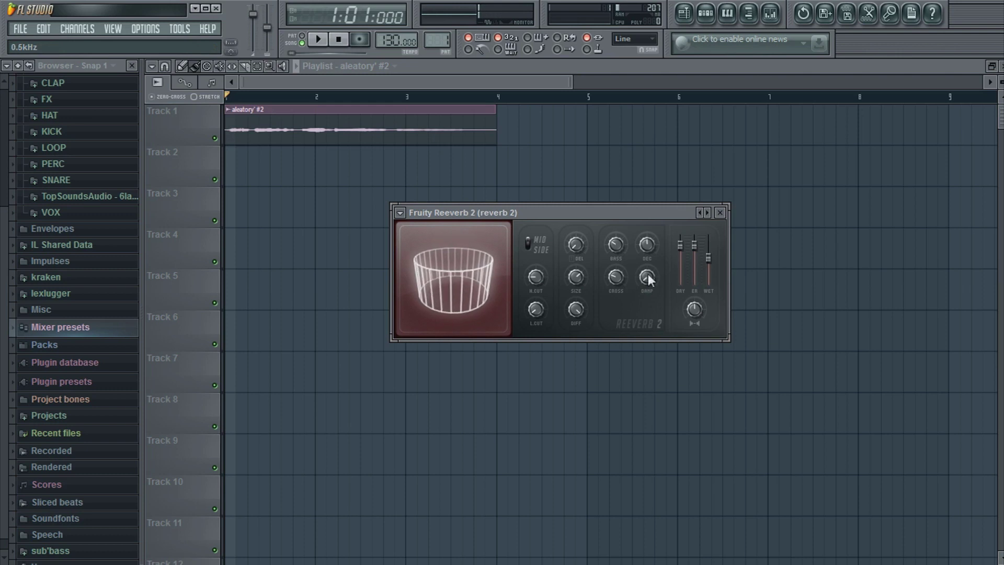
pyautogui.press('space')
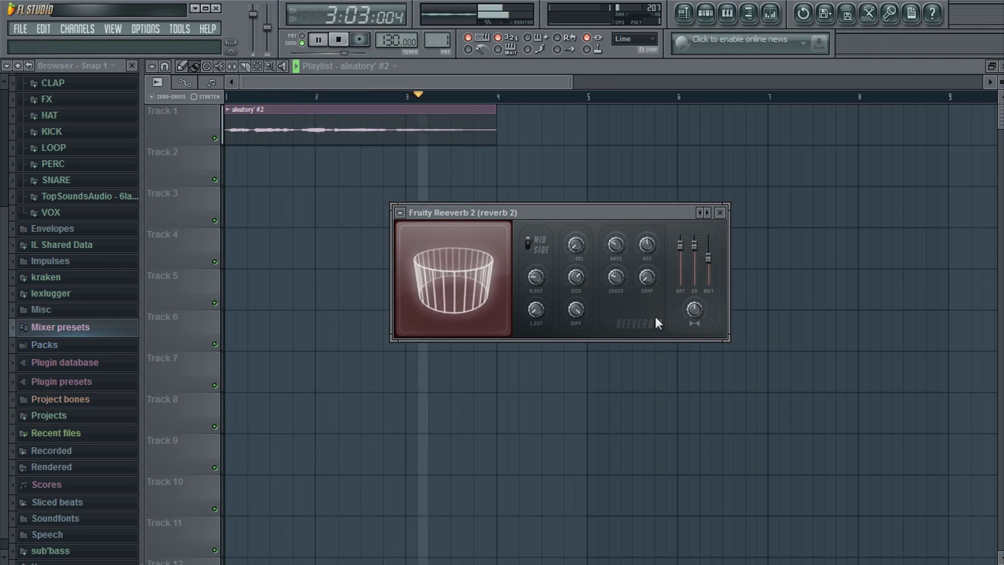
pyautogui.press('space')
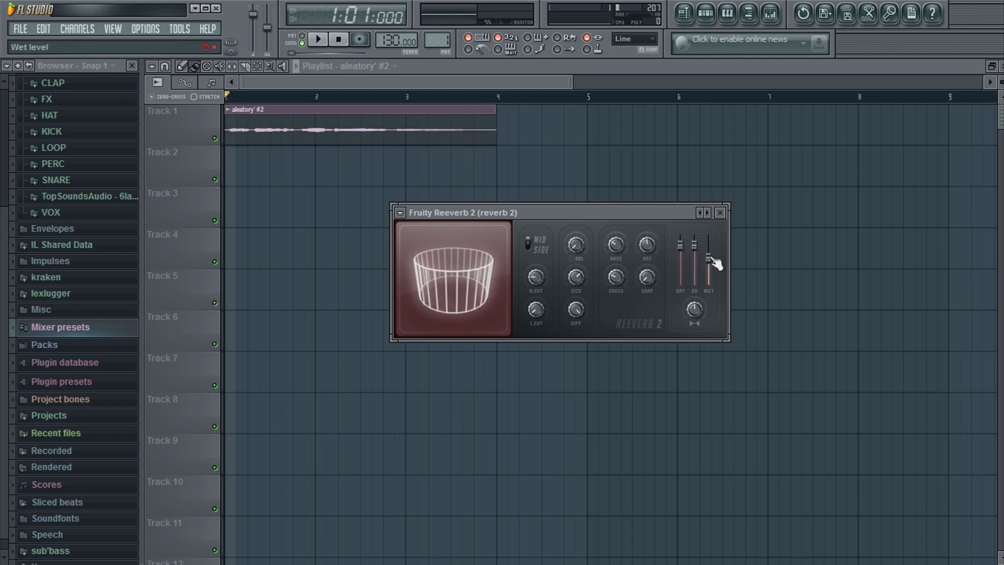
# Step: Lower the reverb's dry level almost to its minimum and the wet level slightly, and look through the preset list
pyautogui.moveTo(679, 244); pyautogui.dragTo(708, 260)
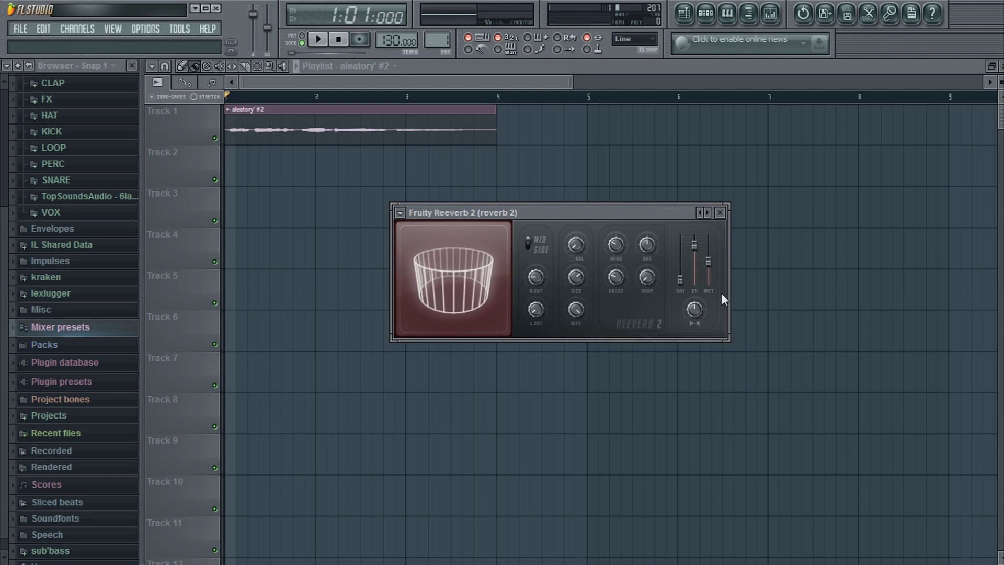
pyautogui.rightClick(708, 212)
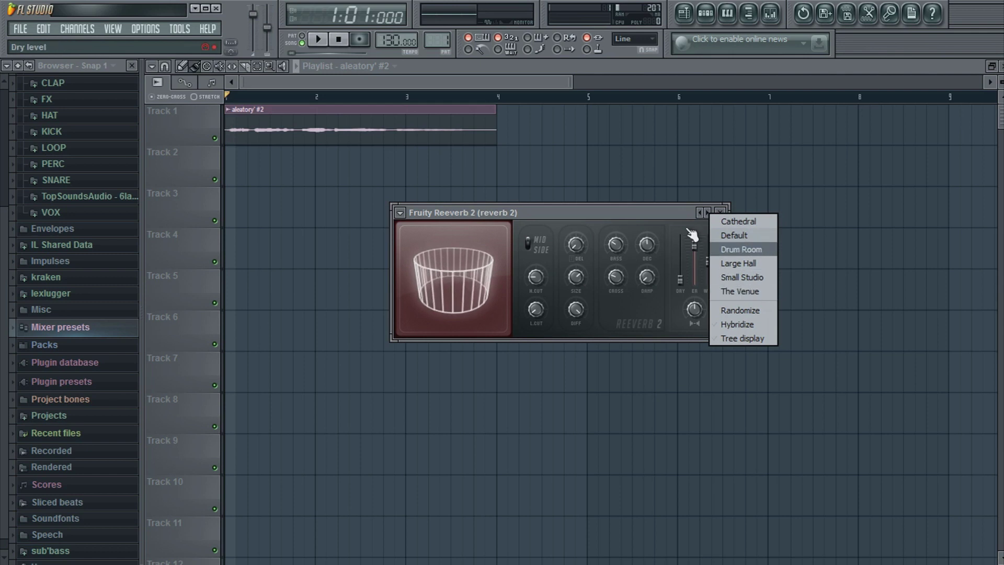
pyautogui.click(669, 217)
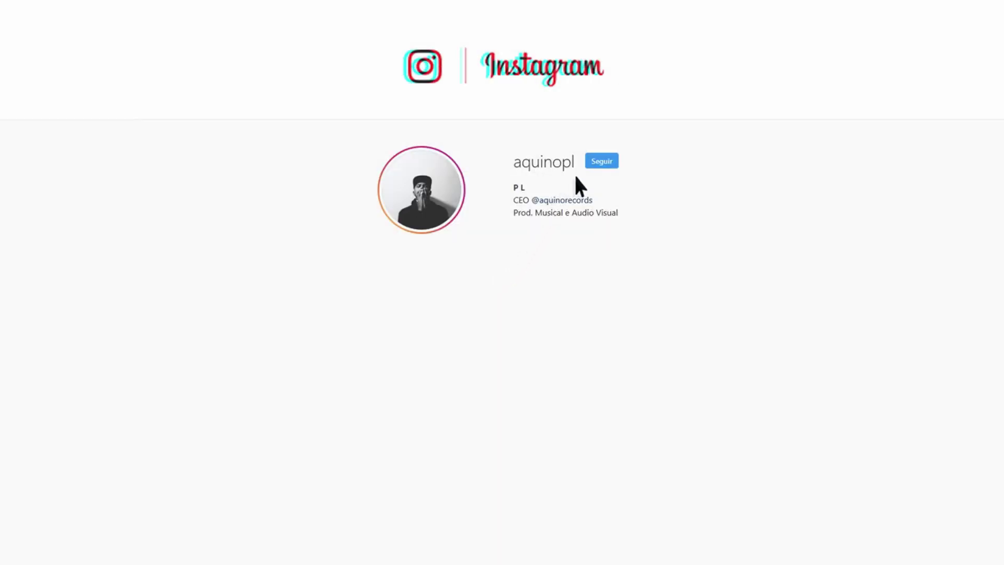
pyautogui.click(605, 162)
pyautogui.doubleClick(504, 358)
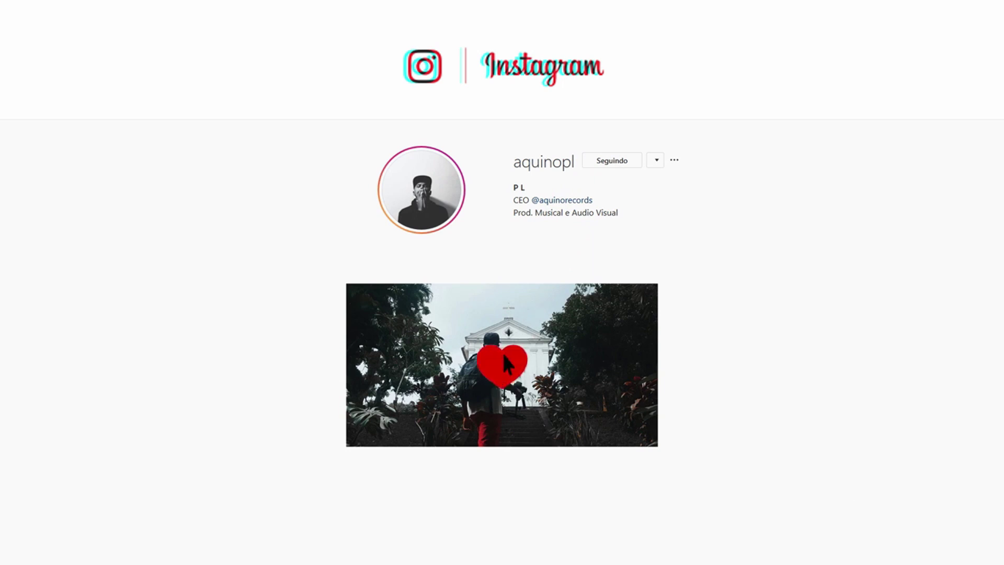
pyautogui.doubleClick(504, 355)
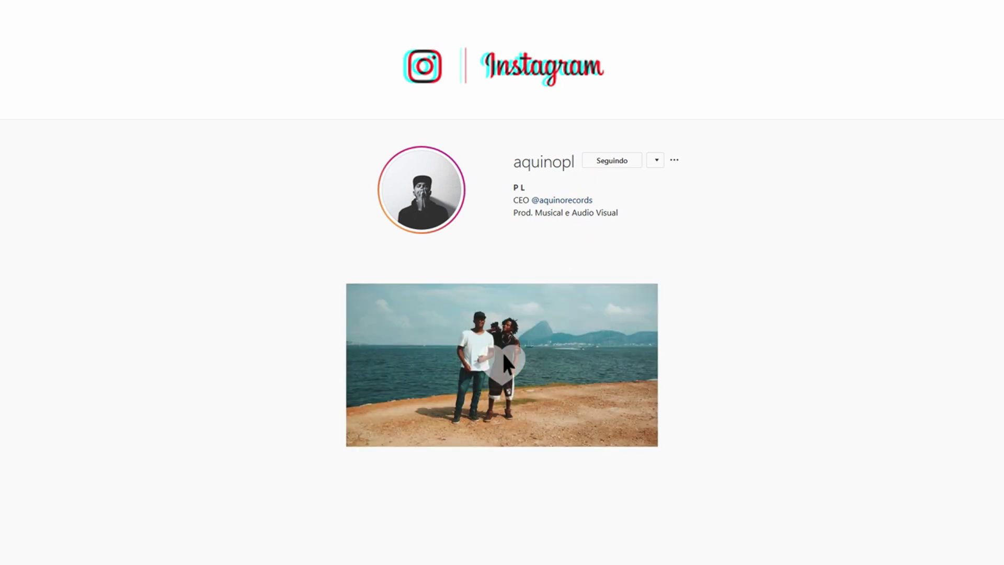
pyautogui.doubleClick(504, 355)
pyautogui.doubleClick(503, 354)
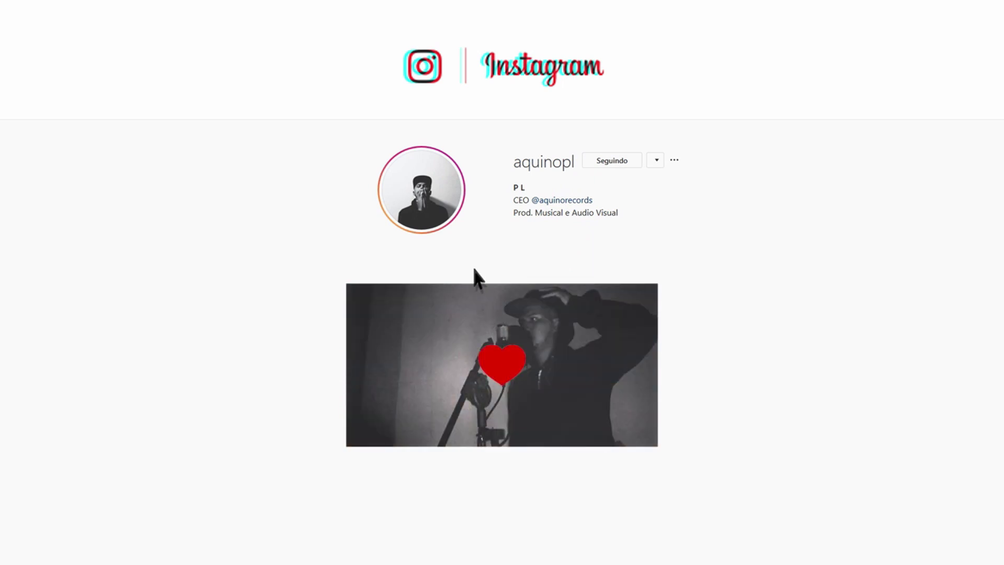
pyautogui.click(453, 206)
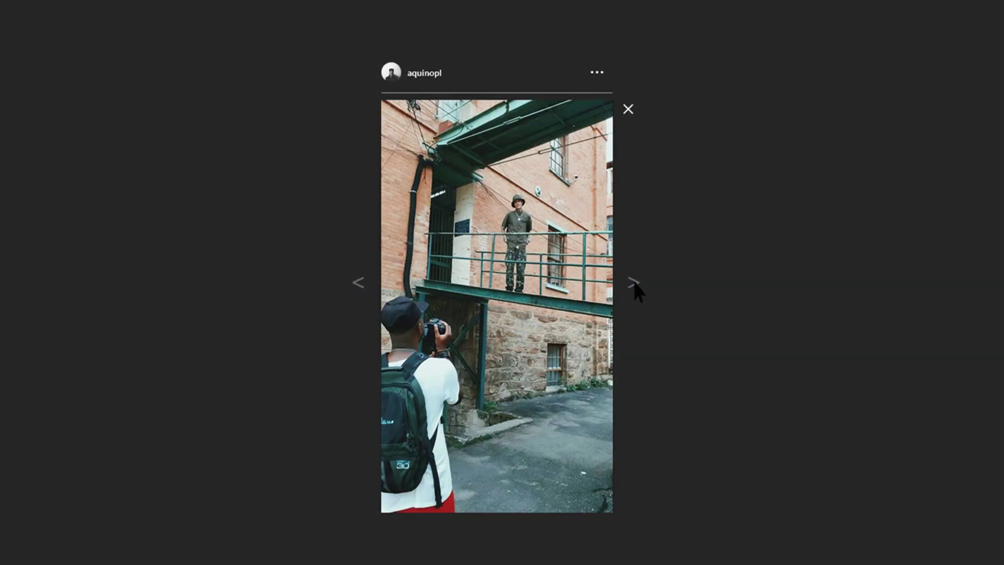
pyautogui.click(633, 285)
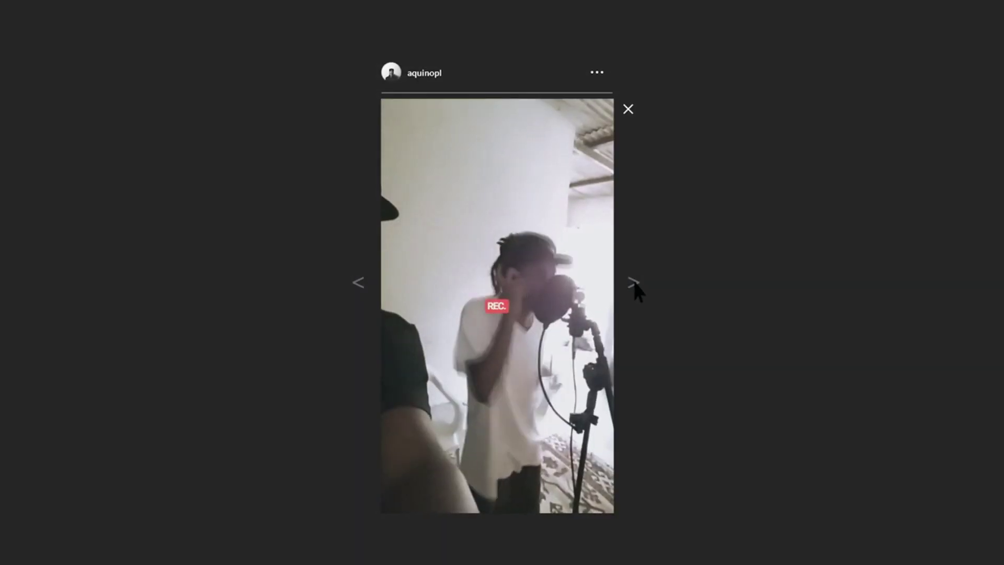
pyautogui.click(634, 285)
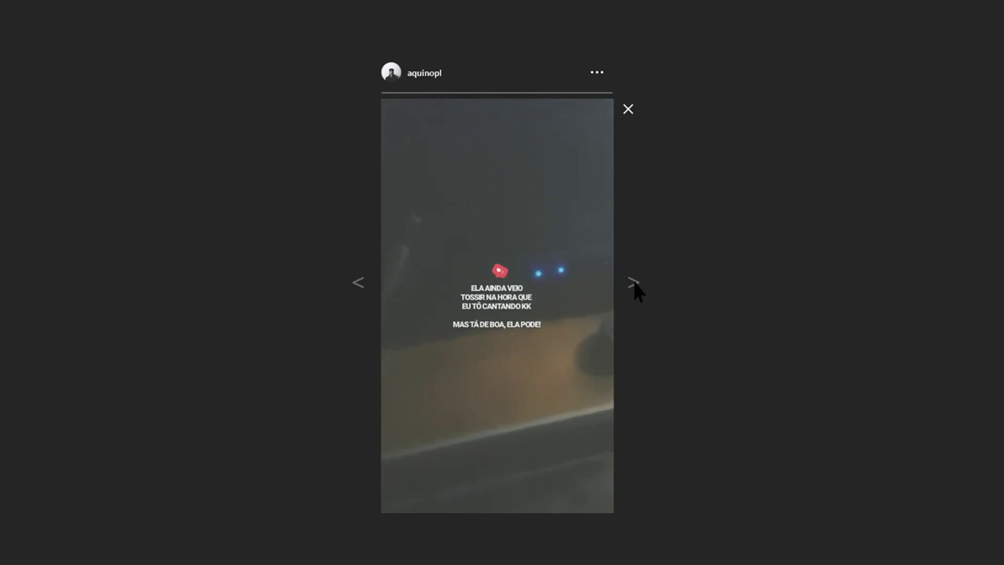
pyautogui.click(634, 285)
pyautogui.click(633, 285)
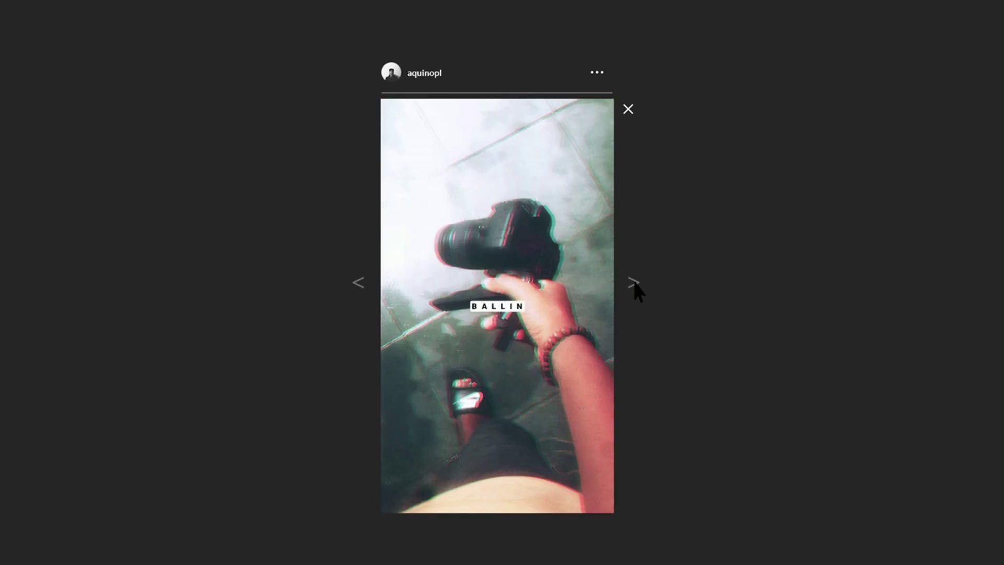